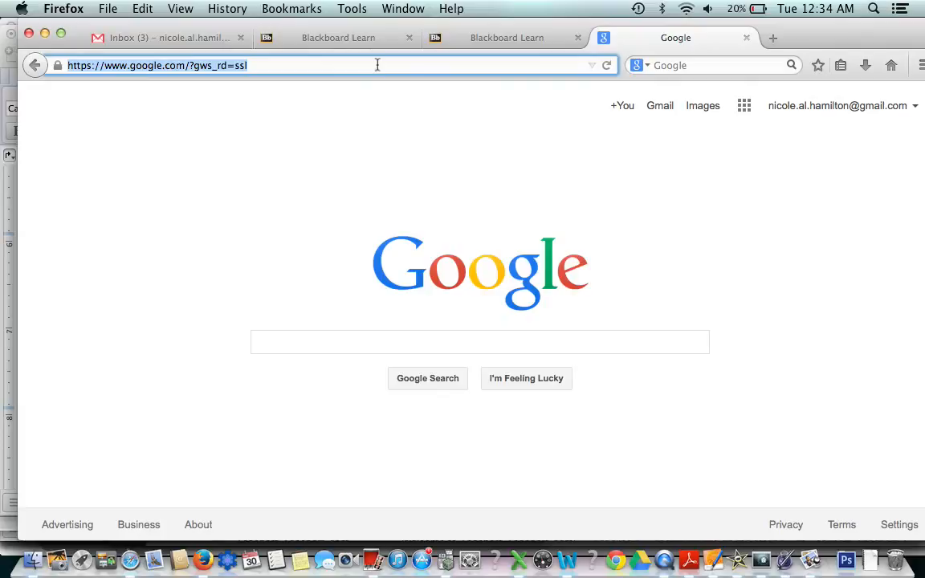
Open Google Drive at drive.google.com and create a new blank Google Form
text(drive.google.com/)
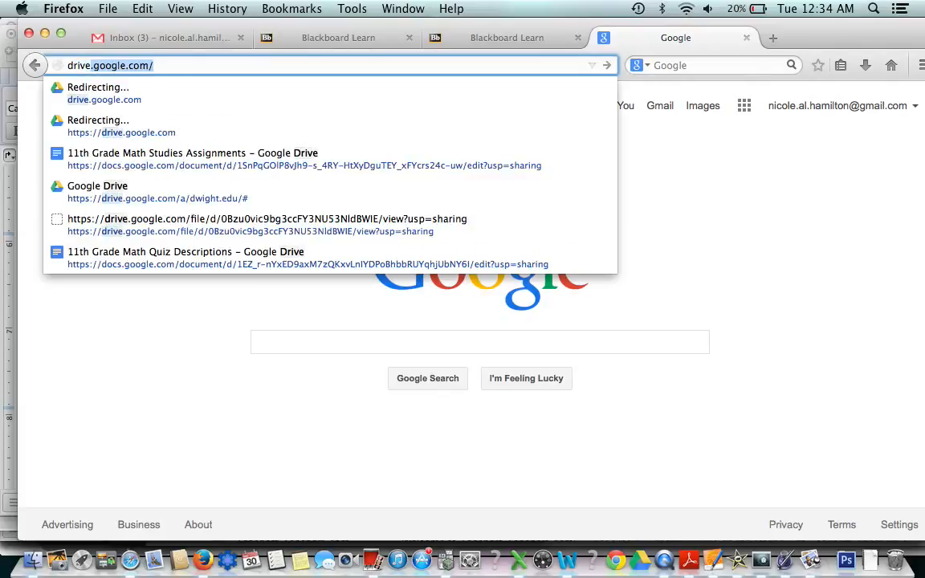
key(Return)
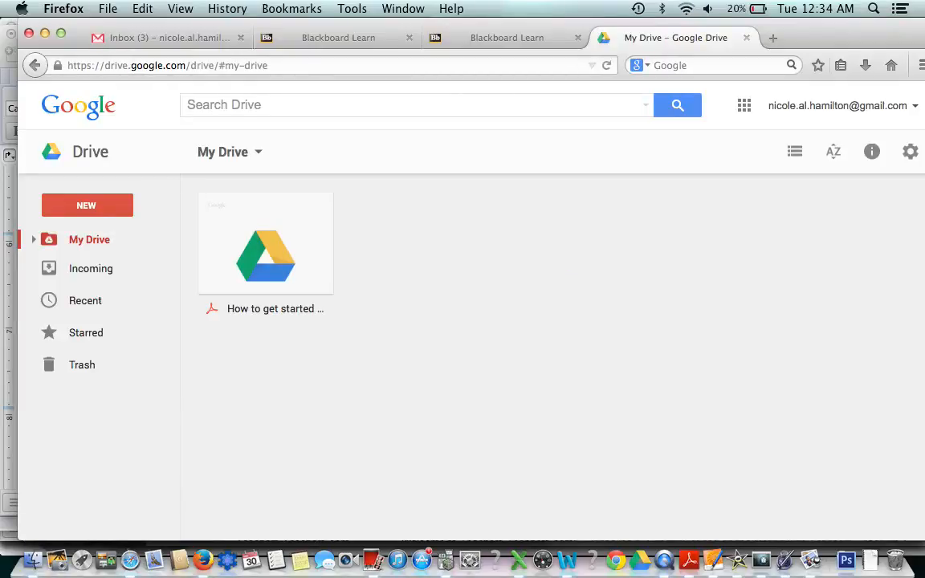
click(64, 207)
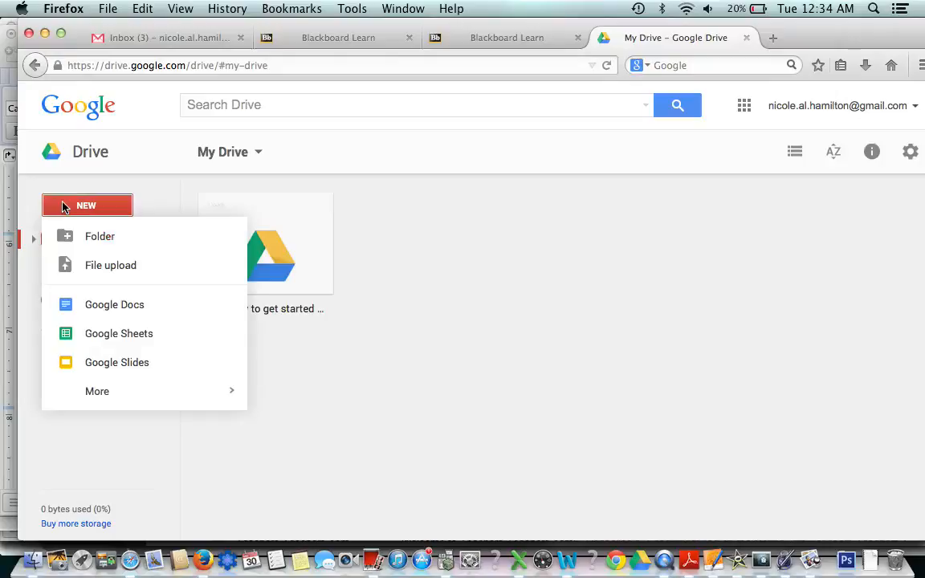
mouse_move(121, 397)
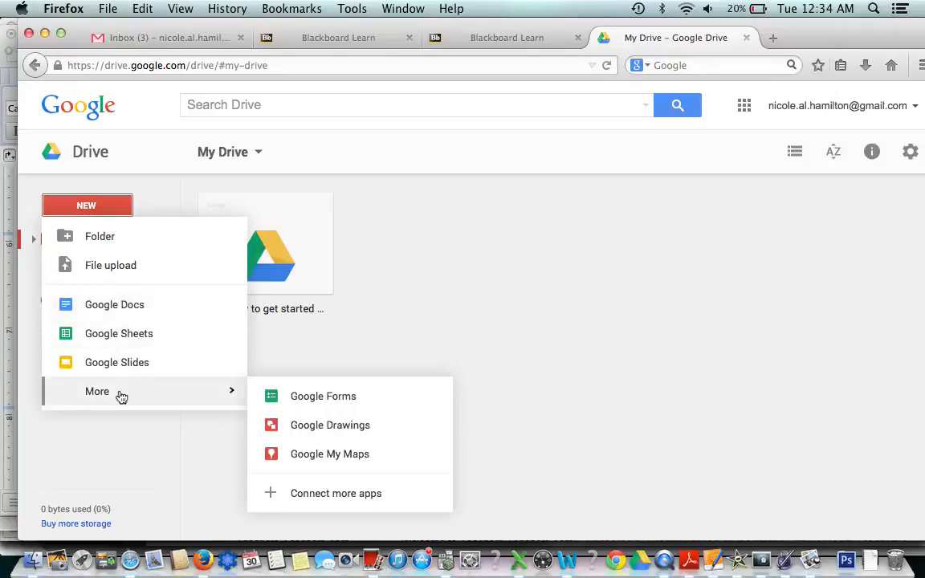
click(356, 397)
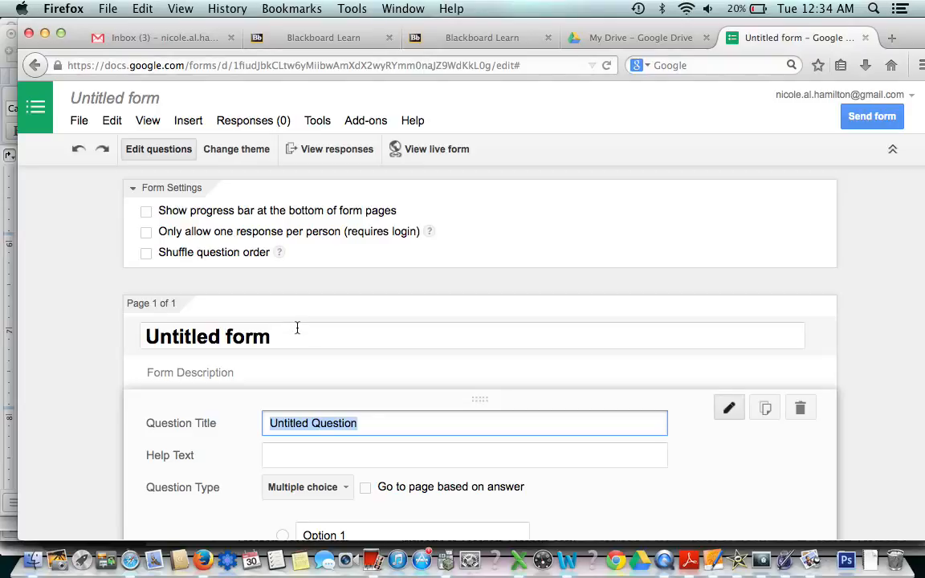
Allow only one response per person and title the form "My fun survey!"
click(146, 234)
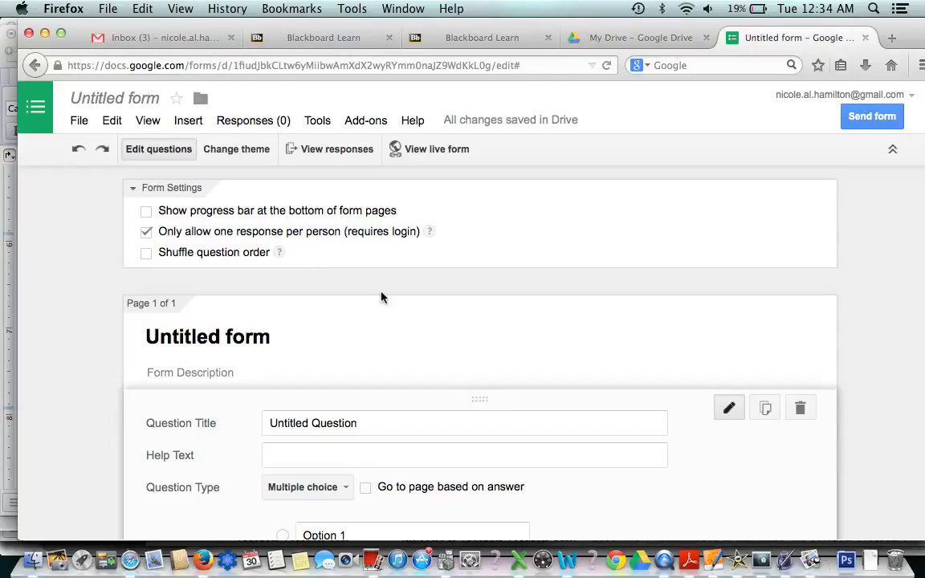
click(286, 335)
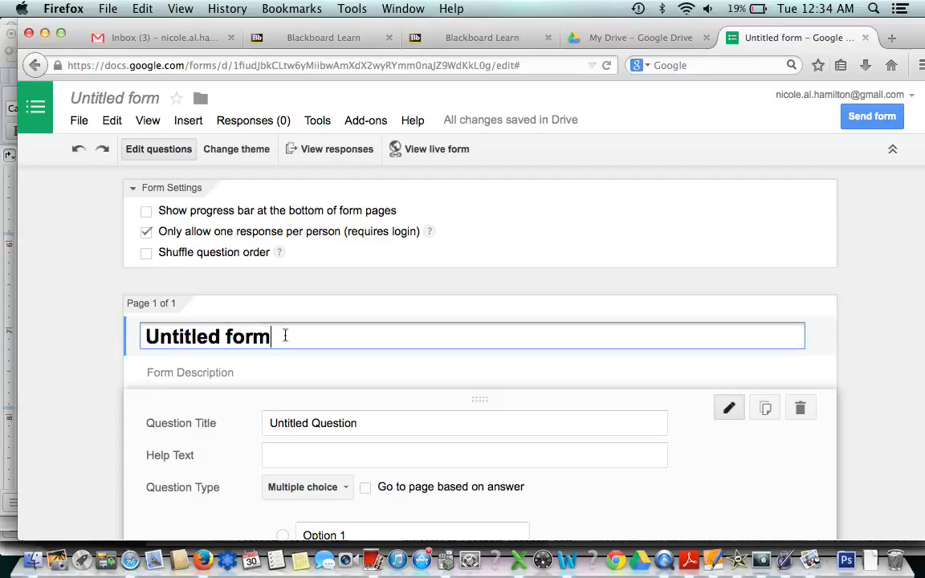
drag(285, 336, 103, 314)
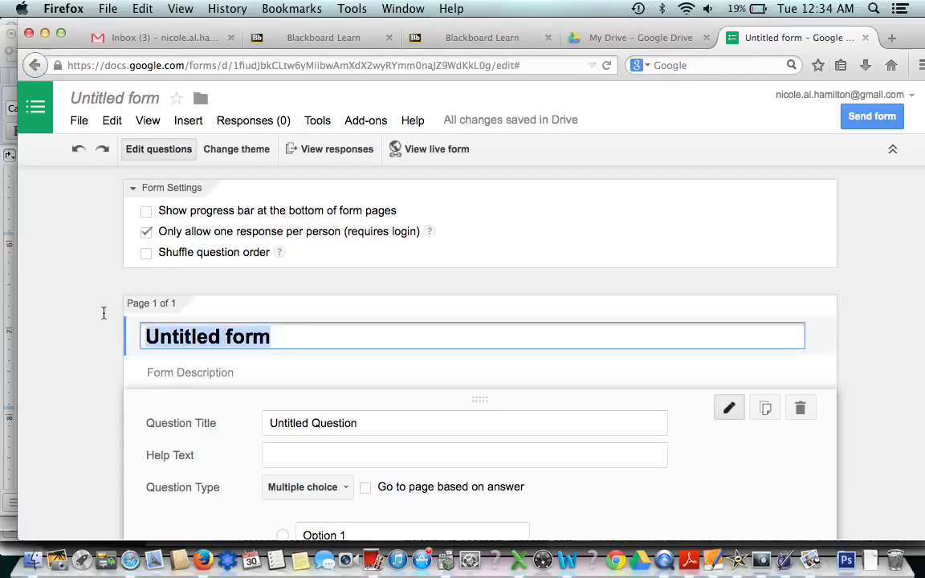
text(My f)
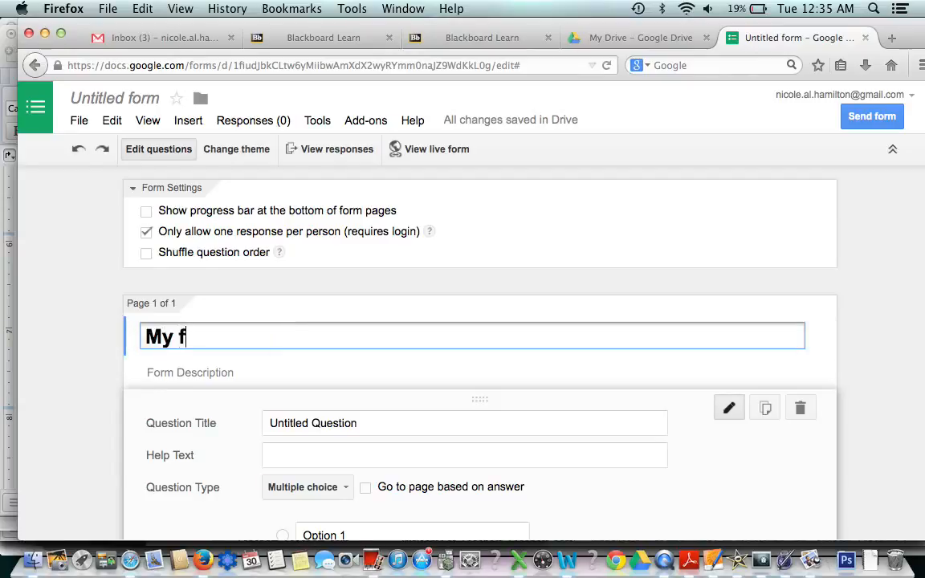
text(un survey!)
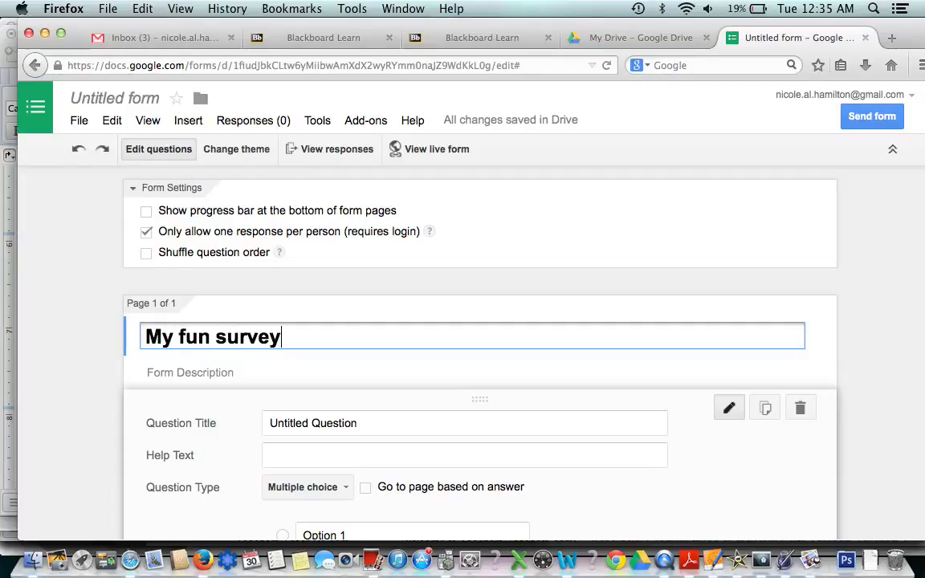
Title the first question "How do you like to have fun?"
click(386, 425)
click(386, 424)
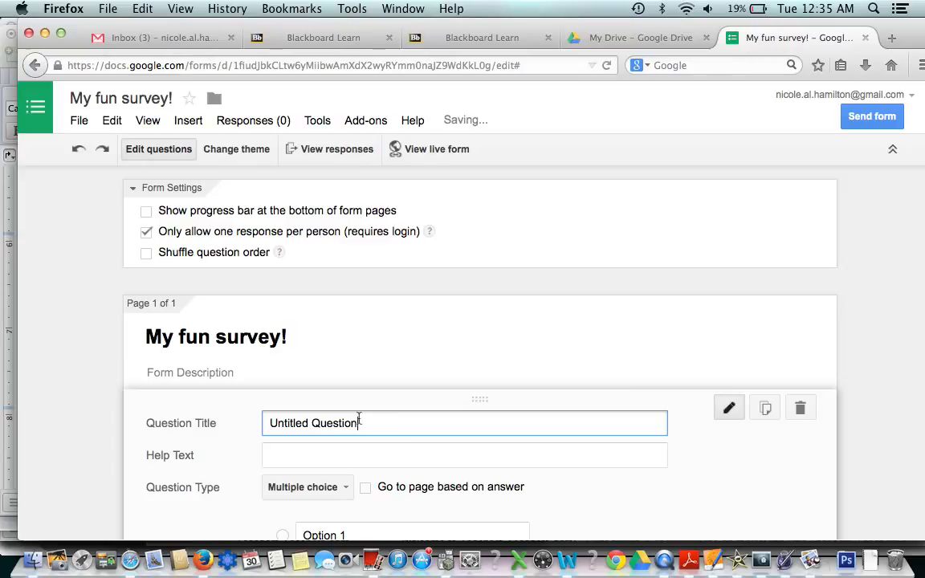
drag(359, 423, 259, 414)
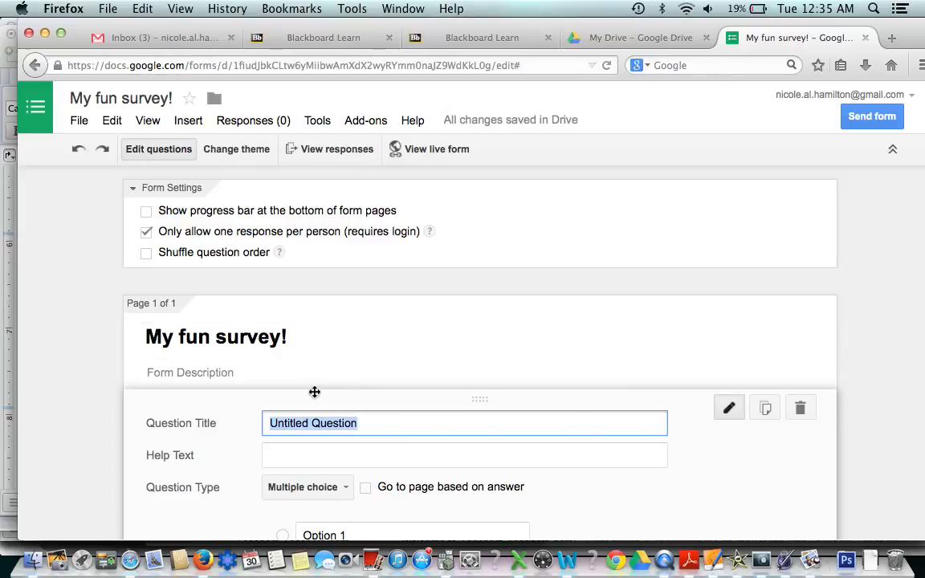
scroll(315, 391, down, 3)
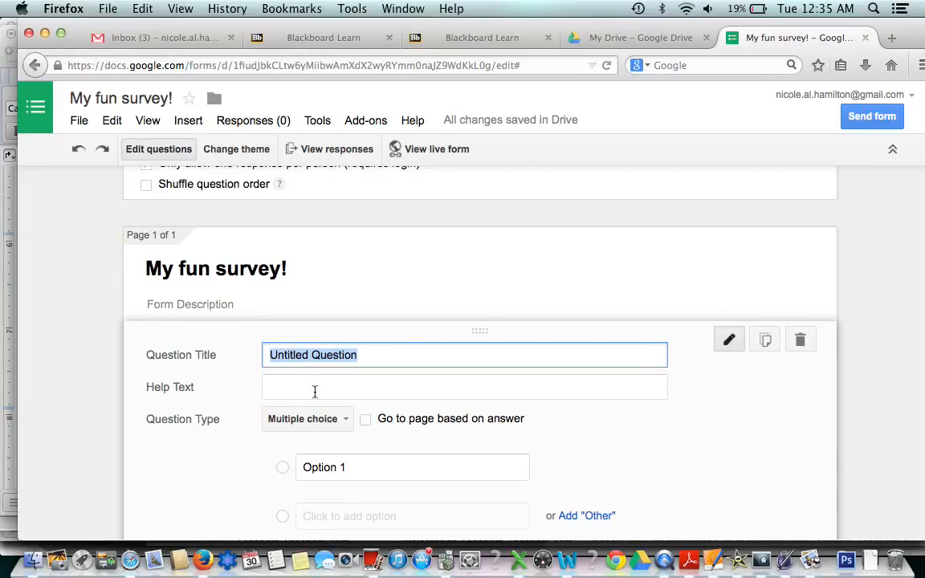
text(How doy)
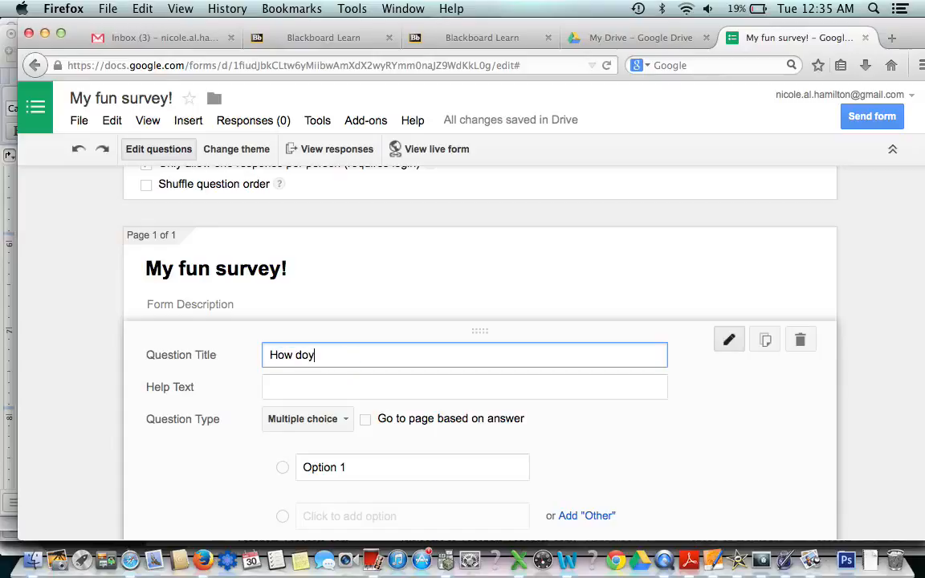
text(ou l)
key(BackSpace)
key(BackSpace)
key(BackSpace)
key(BackSpace)
text(you like to have fun?)
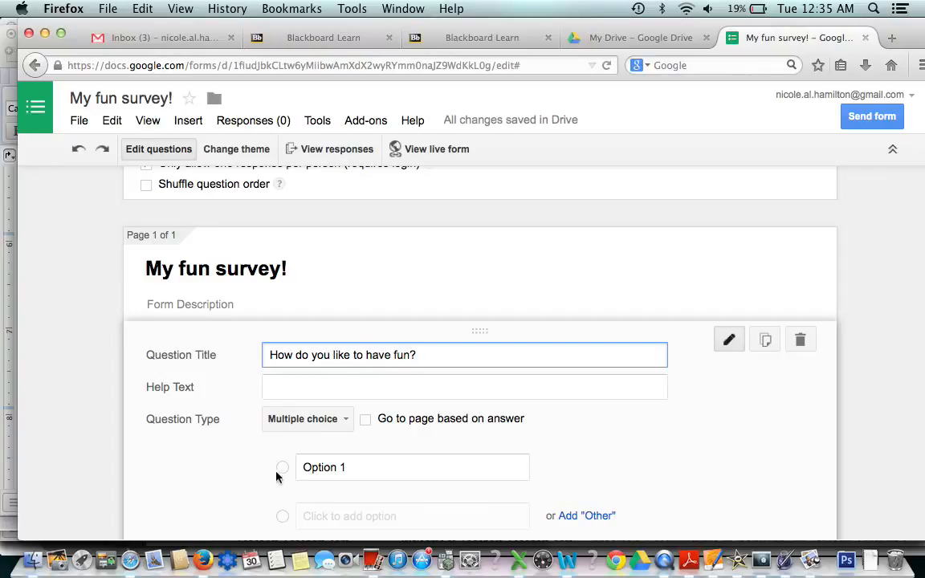
click(336, 401)
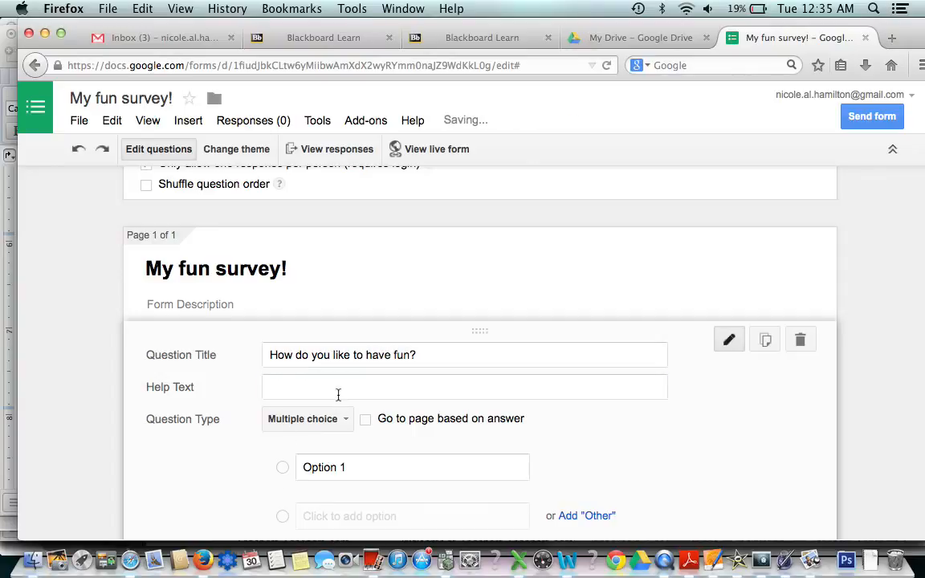
click(338, 395)
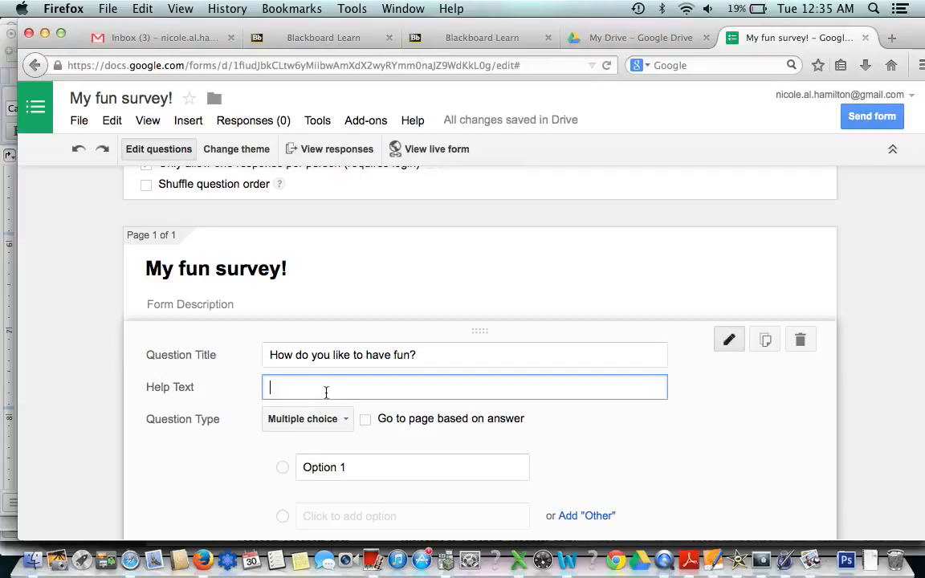
click(336, 430)
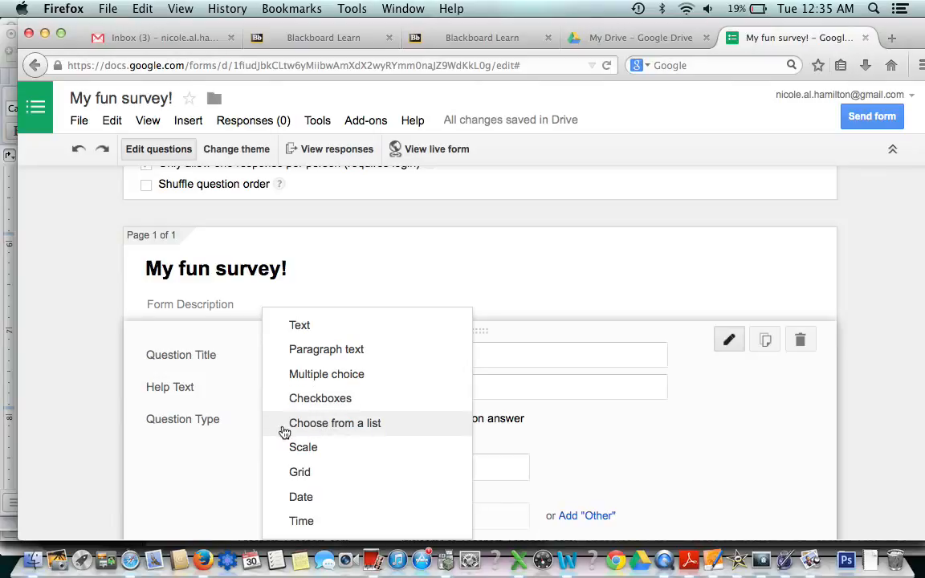
click(244, 432)
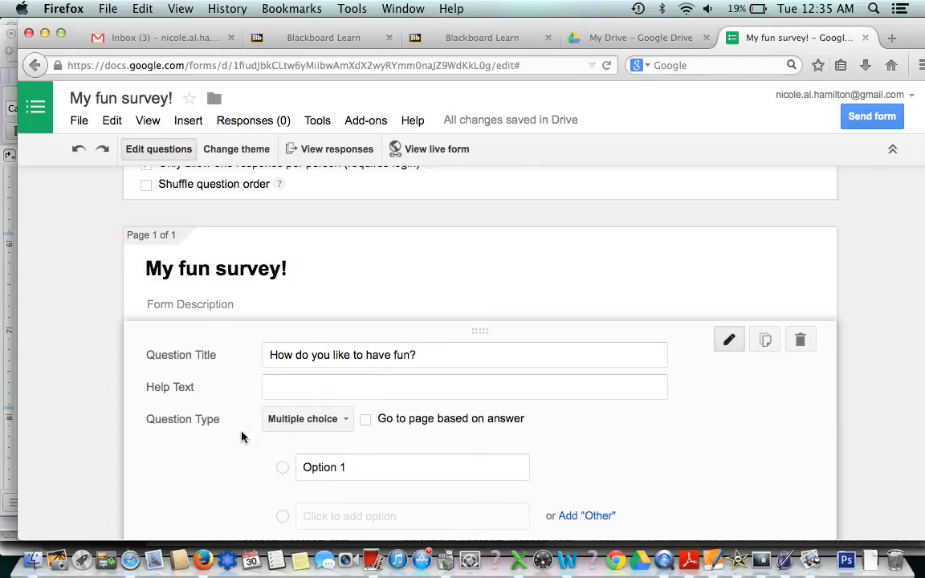
Give the first question the multiple-choice options "Sing", "Dance" and "Play"
click(350, 468)
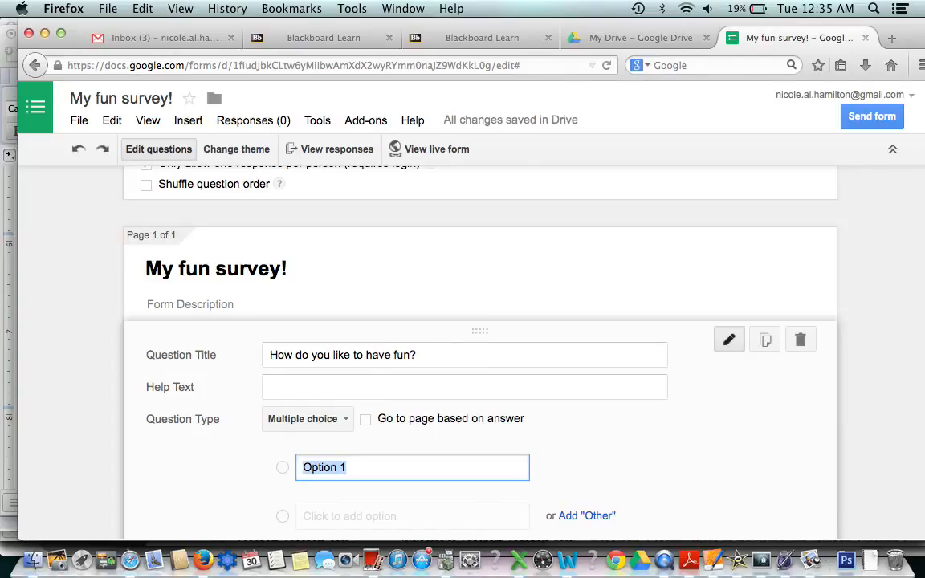
text(Sing)
key(Return)
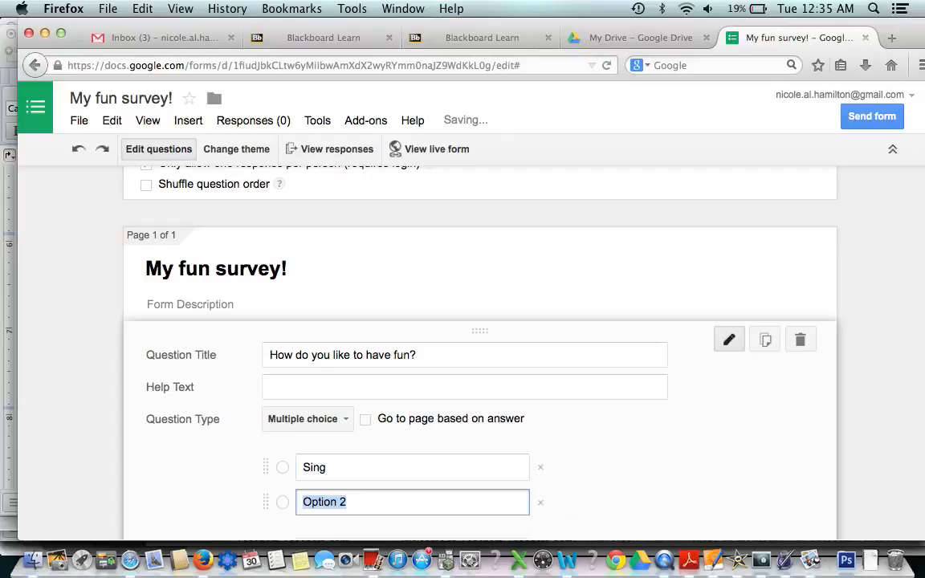
text(Dance)
key(Return)
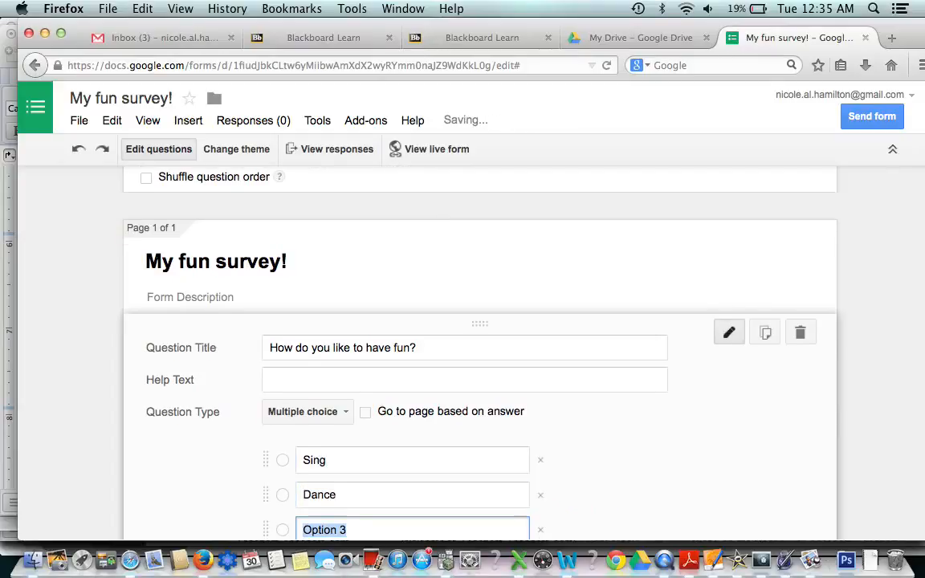
scroll(271, 423, down, 2)
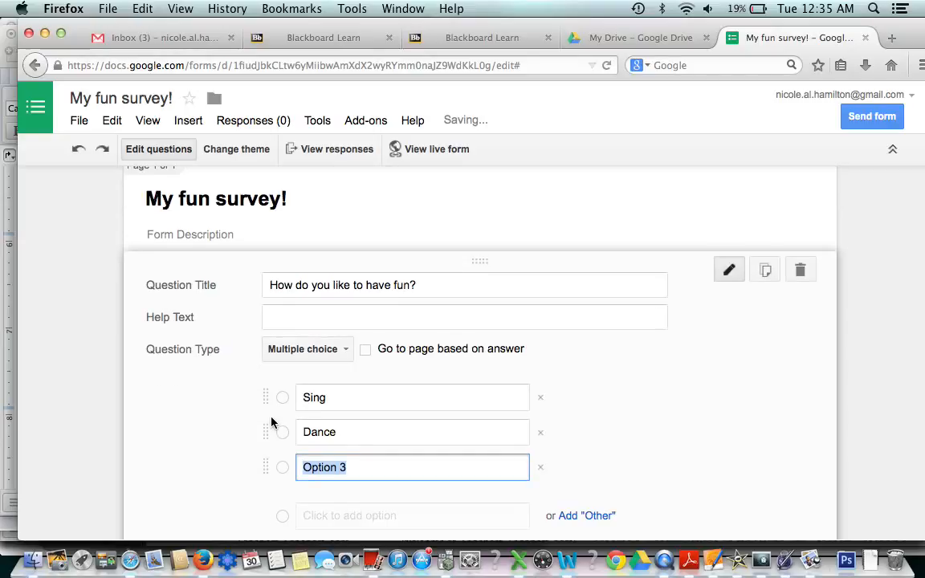
text(oka)
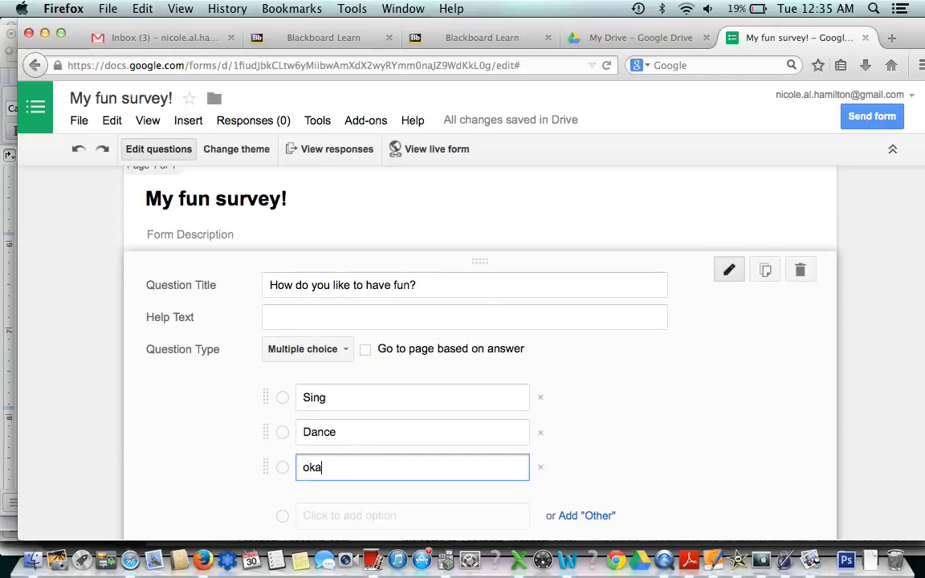
key(BackSpace)
key(BackSpace)
key(BackSpace)
text(Play)
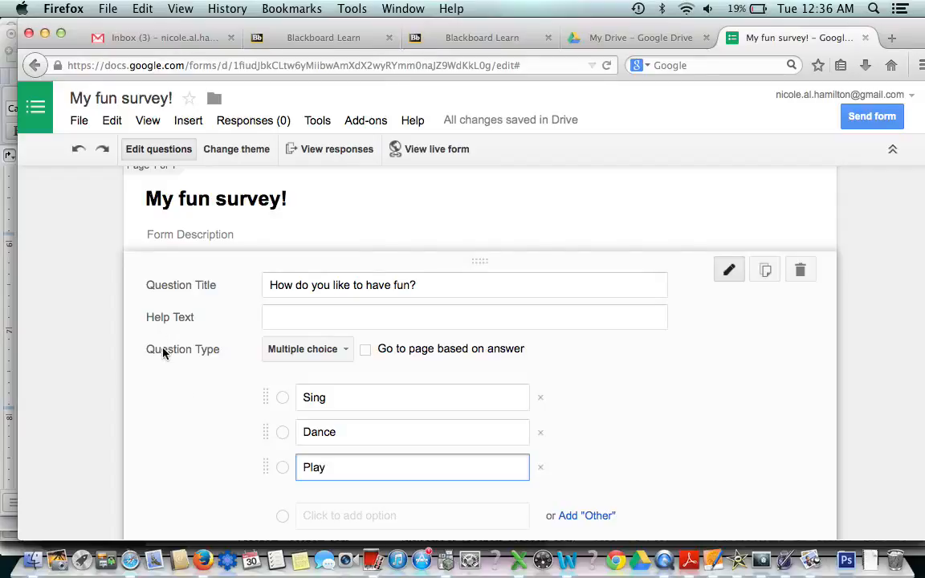
Make the multiple-choice question about having fun a required question
scroll(163, 354, down, 1)
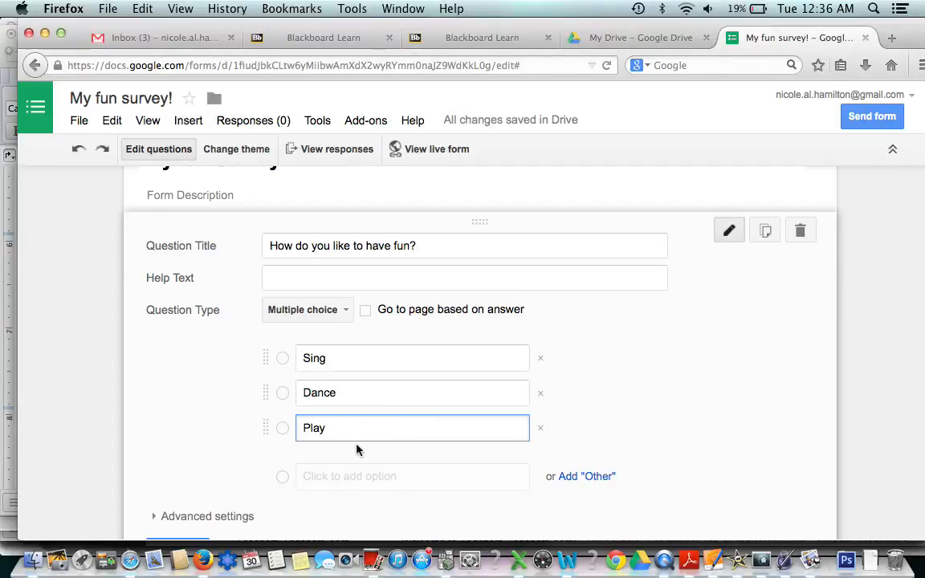
scroll(355, 448, down, 3)
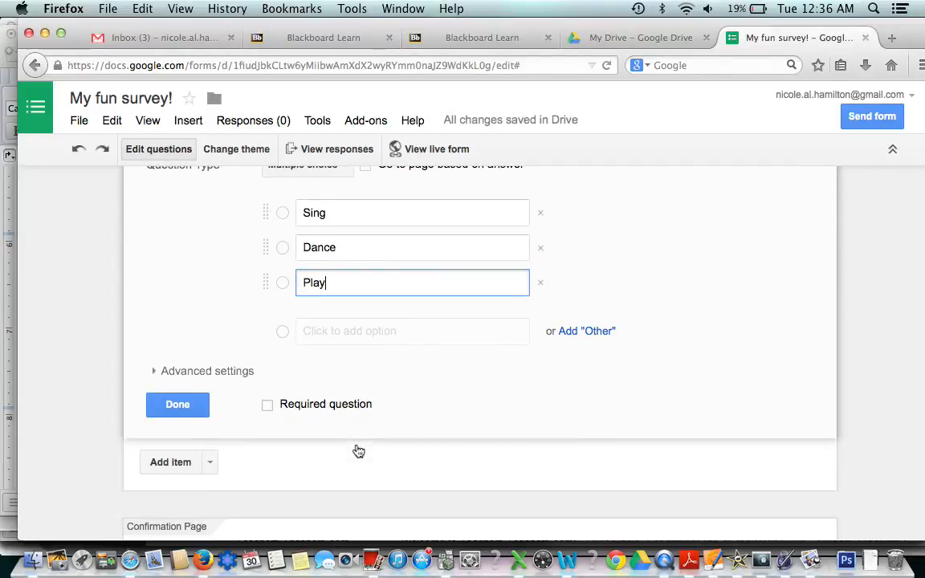
click(268, 407)
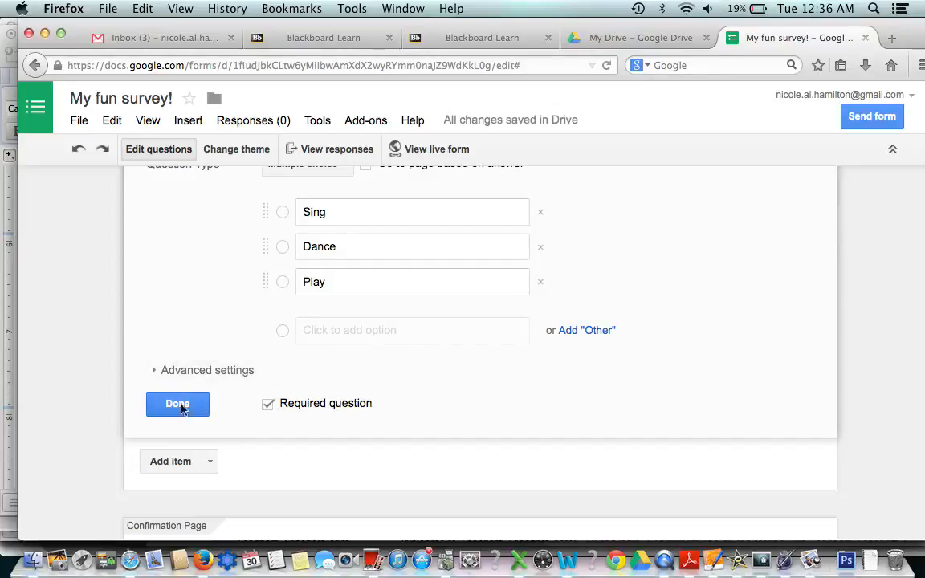
Add a second question titled "What type of songs do you like to sing?" and set its question type to Text
click(170, 461)
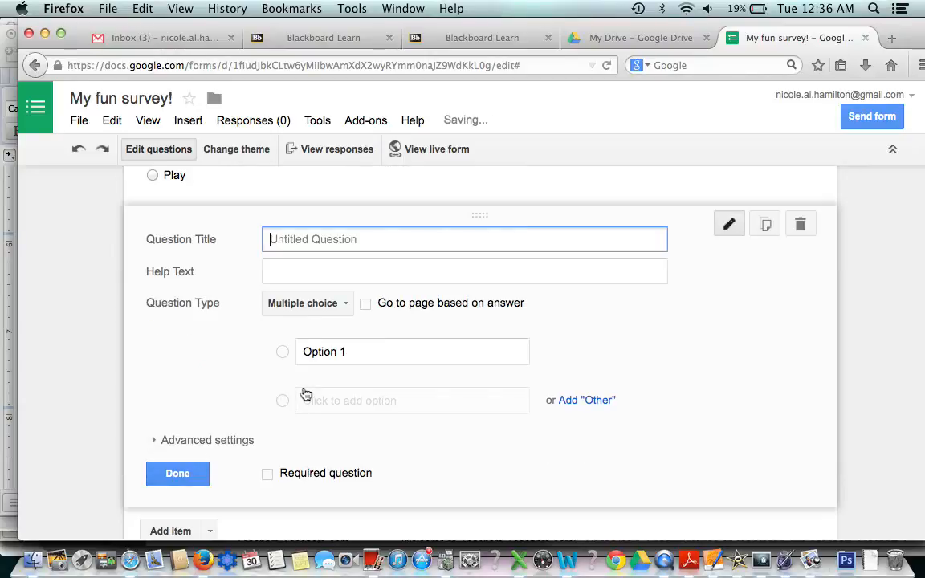
scroll(302, 392, up, 4)
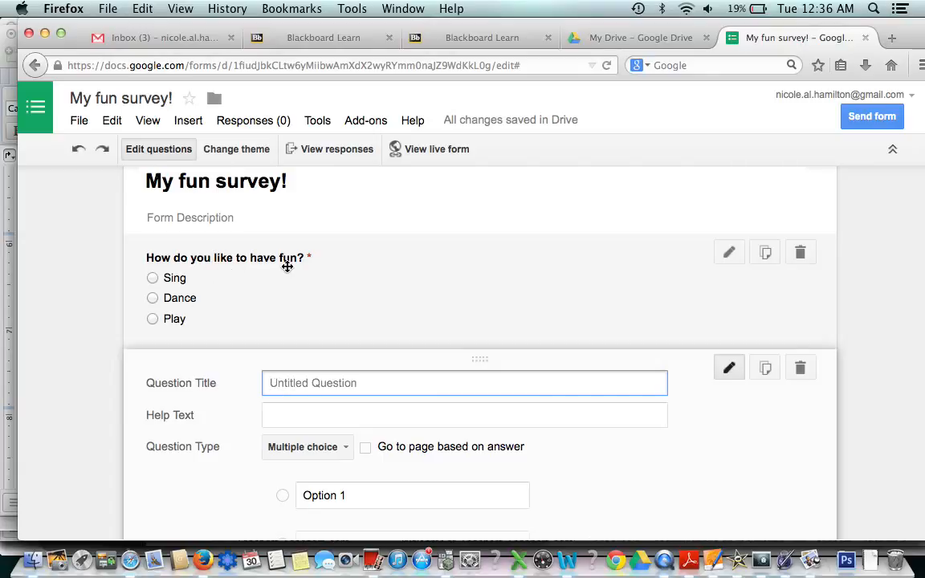
click(303, 382)
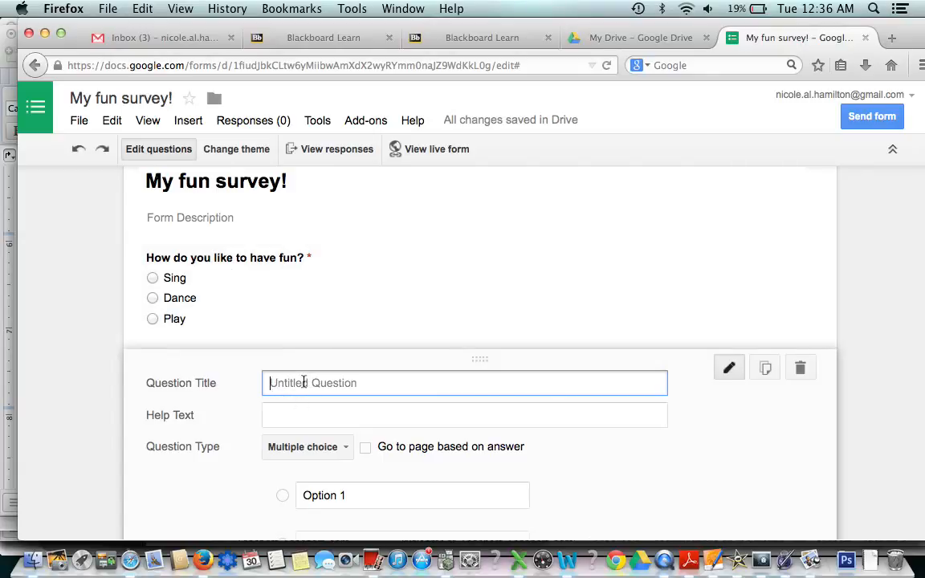
text(What)
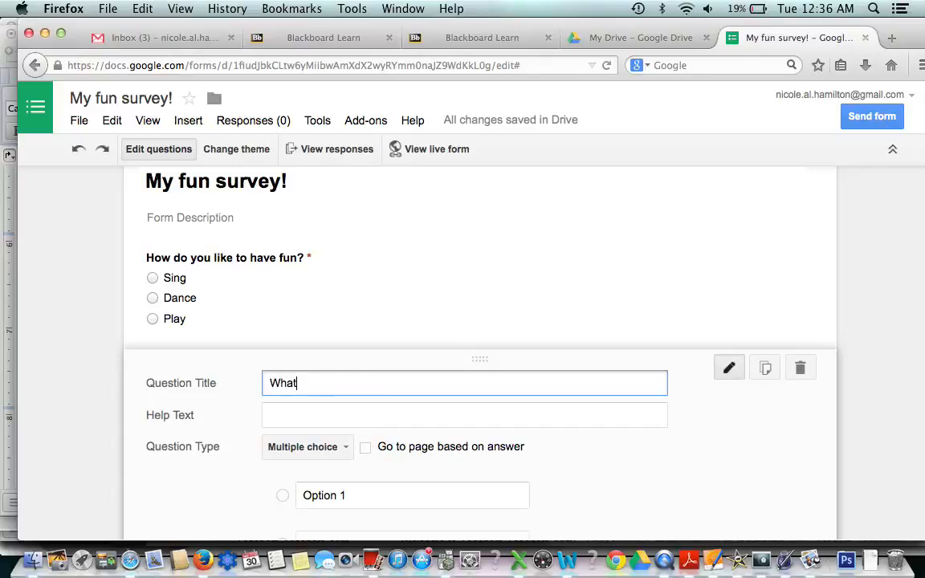
text( type of songs do you like )
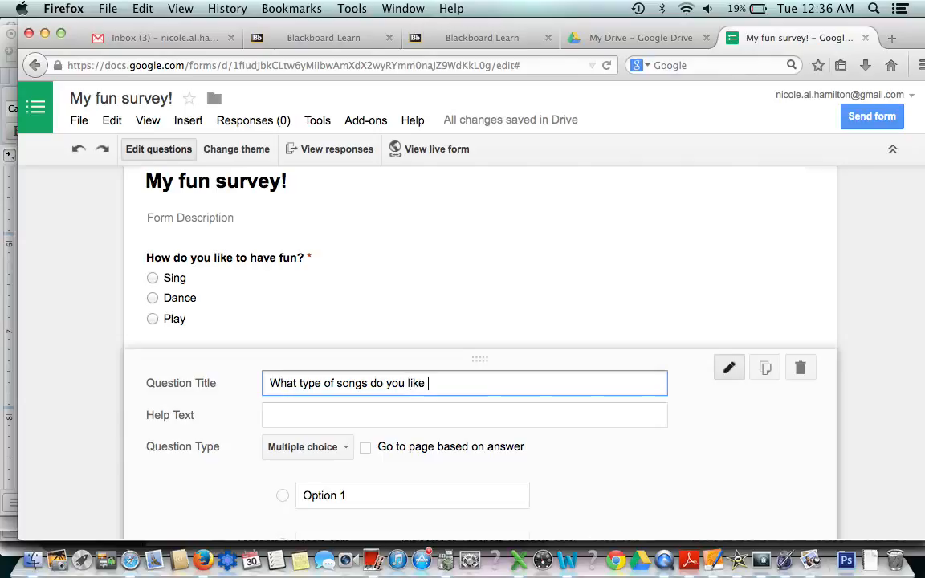
text(to sing?)
click(314, 452)
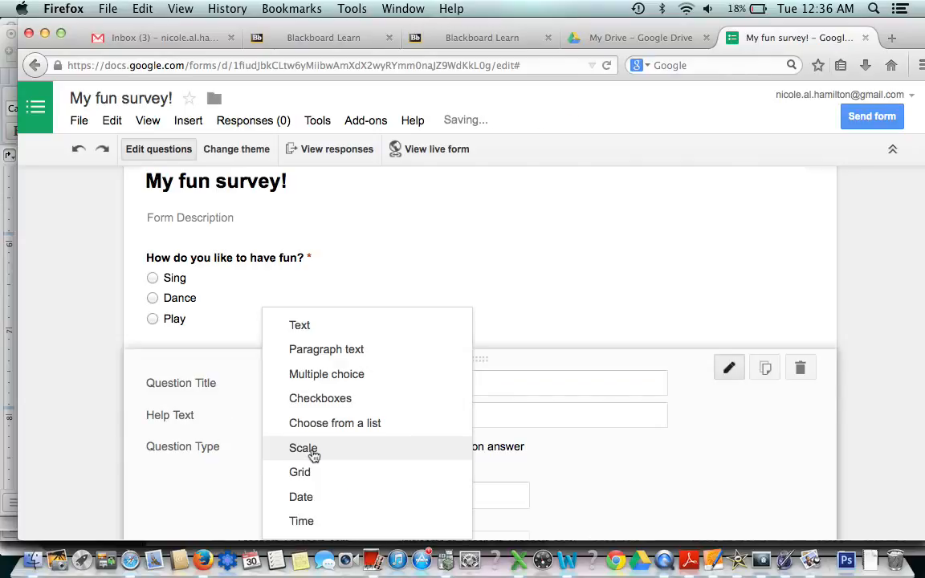
click(334, 326)
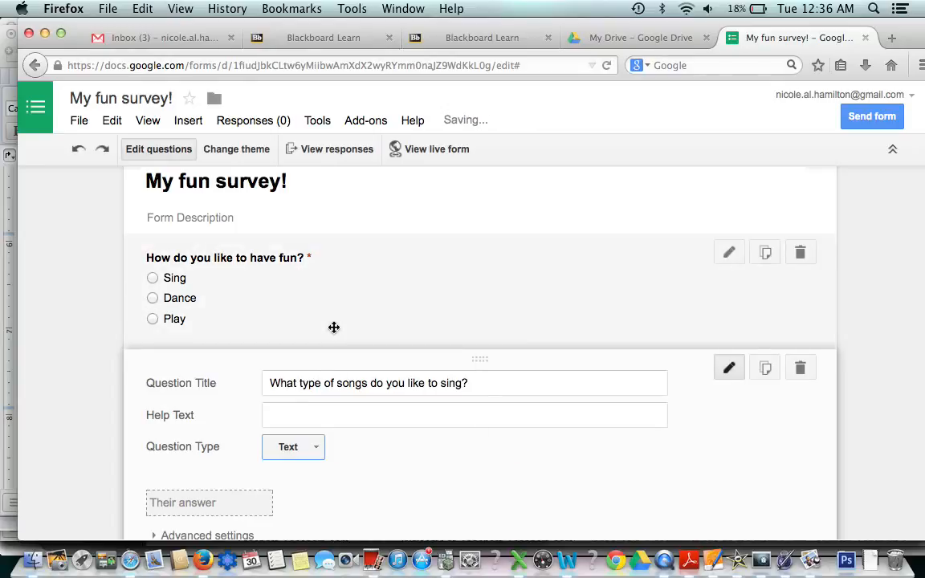
Make the "What type of songs do you like to sing?" question required and finish editing it
scroll(334, 328, down, 3)
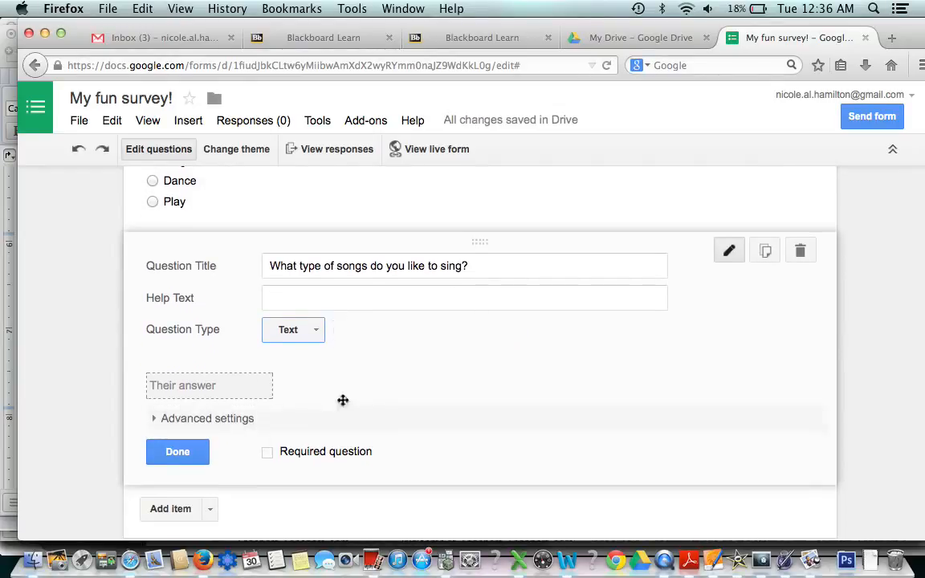
click(269, 453)
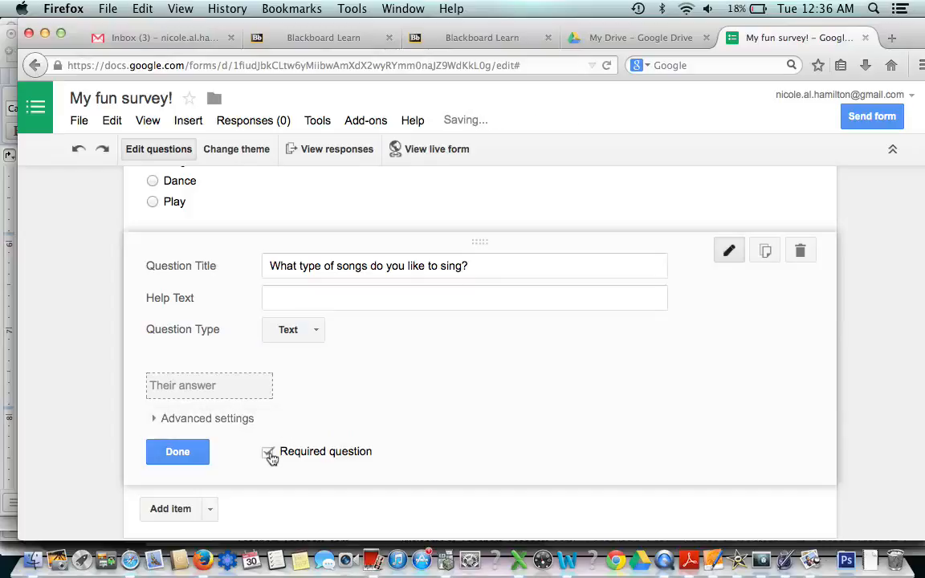
click(184, 451)
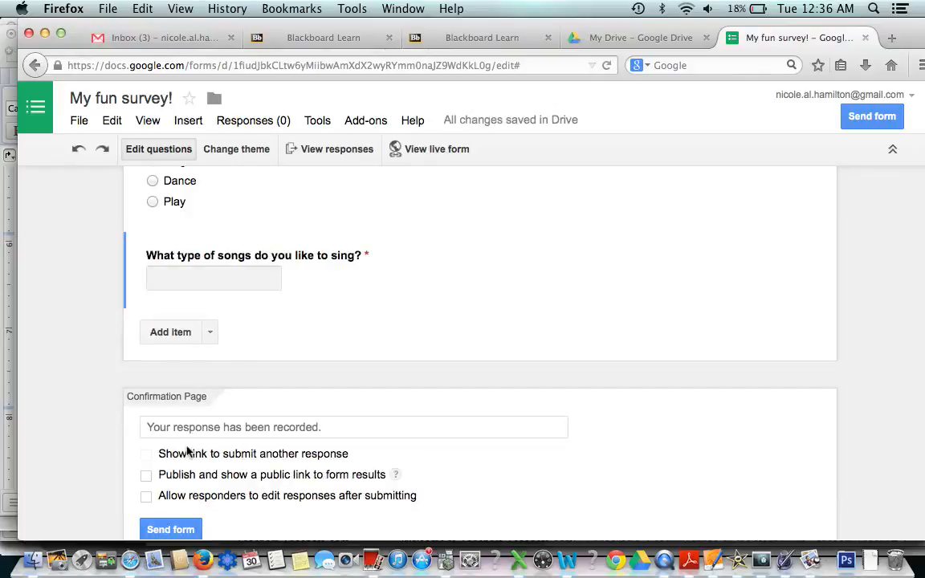
Change the form's theme to the default theme with the beach volleyball sunset header
scroll(270, 259, up, 3)
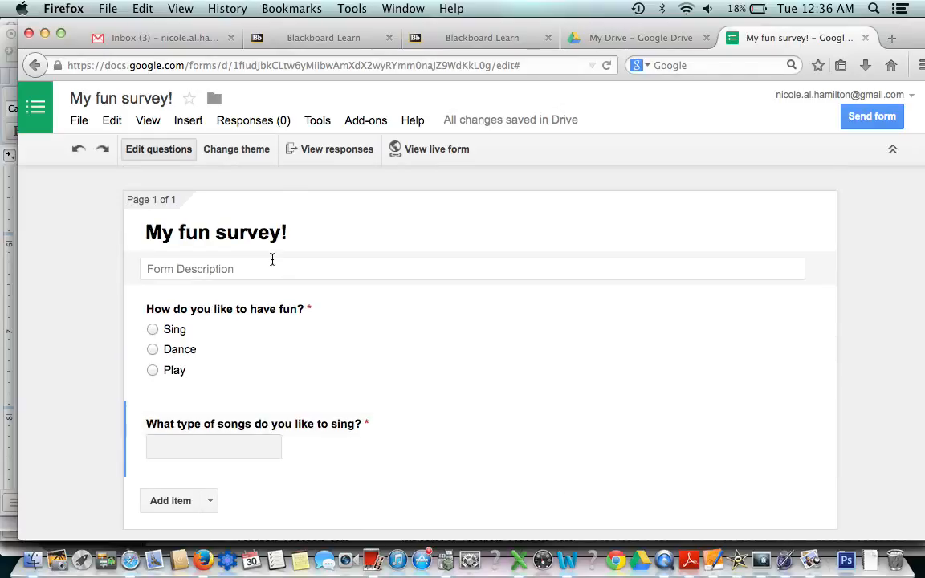
scroll(272, 259, down, 1)
scroll(272, 259, up, 1)
scroll(272, 258, down, 3)
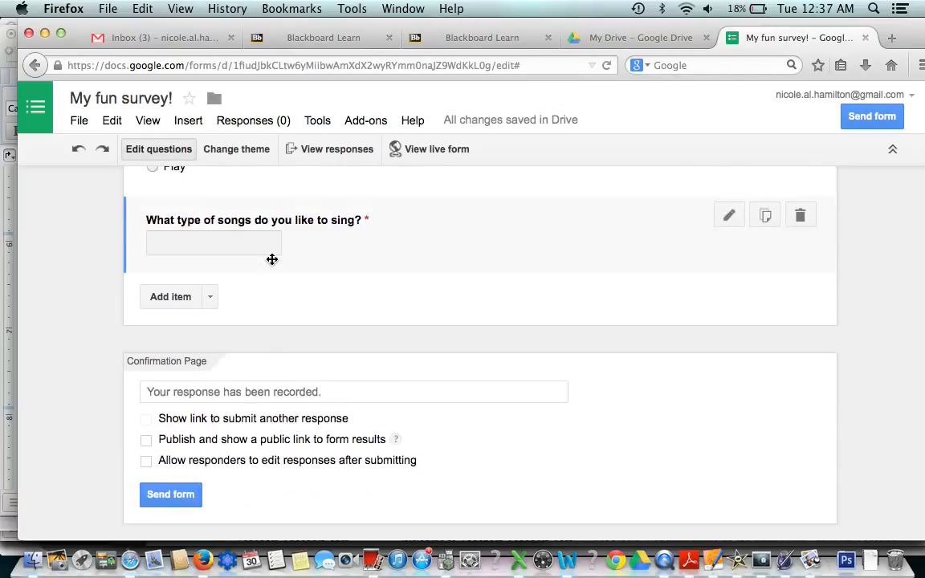
scroll(272, 259, up, 3)
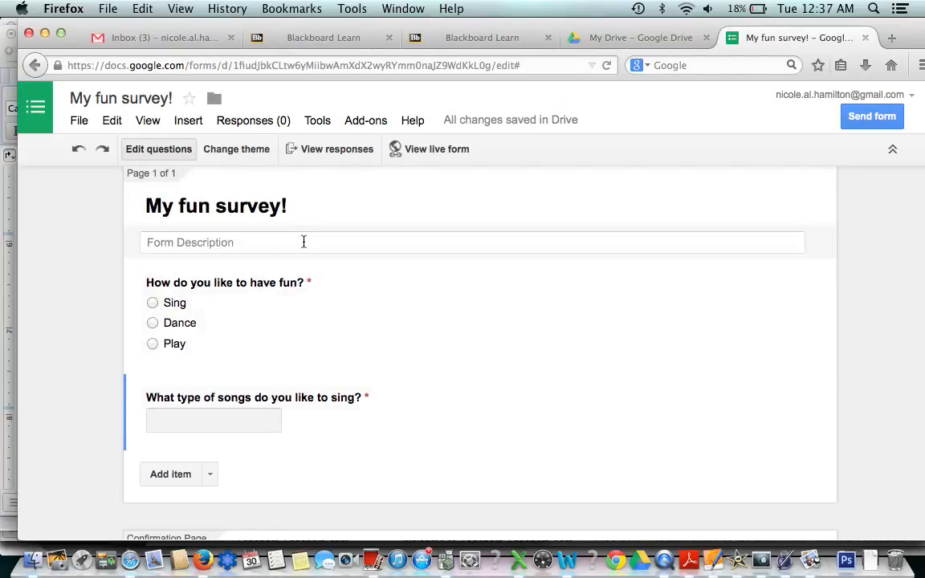
click(228, 151)
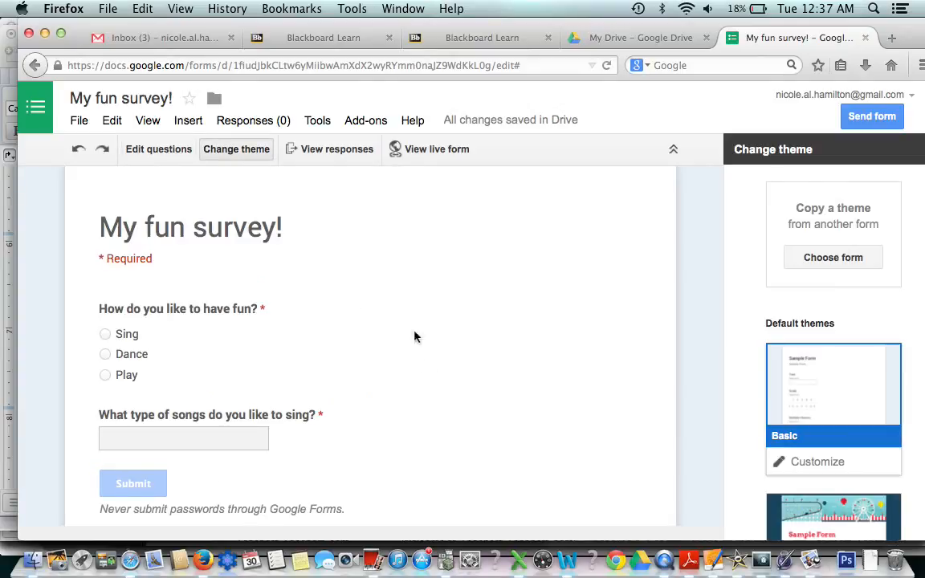
scroll(758, 404, down, 3)
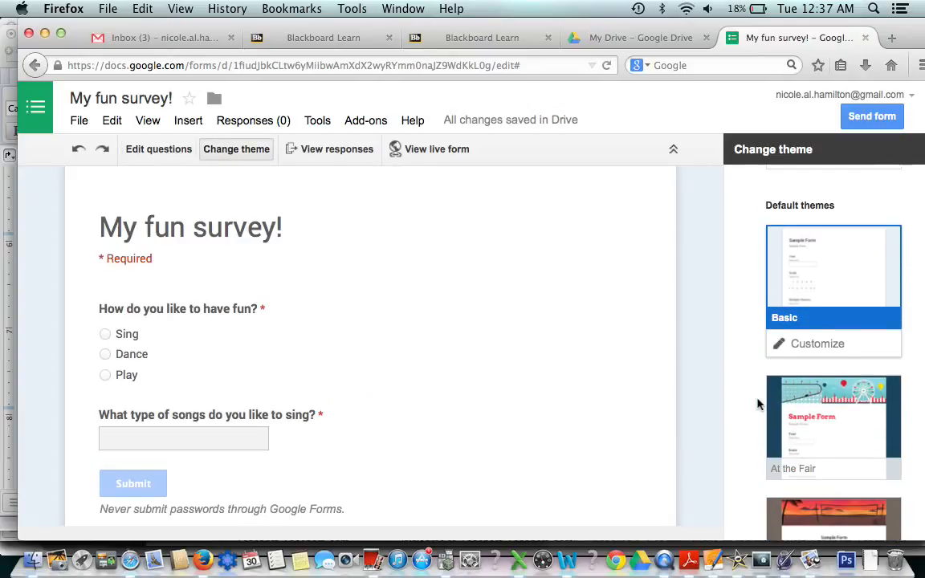
click(808, 517)
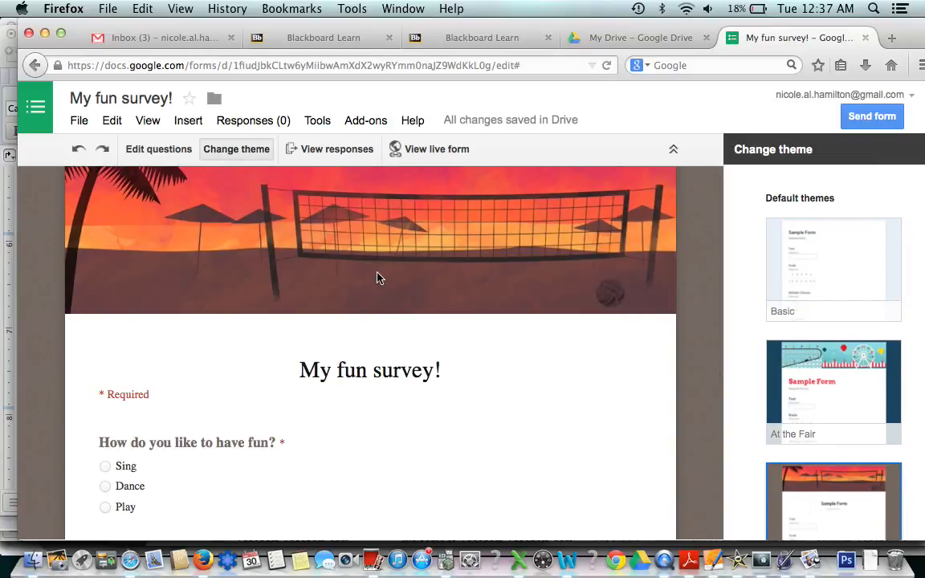
Review the themed form preview from the questions to the footer and back to the header image
scroll(378, 278, down, 5)
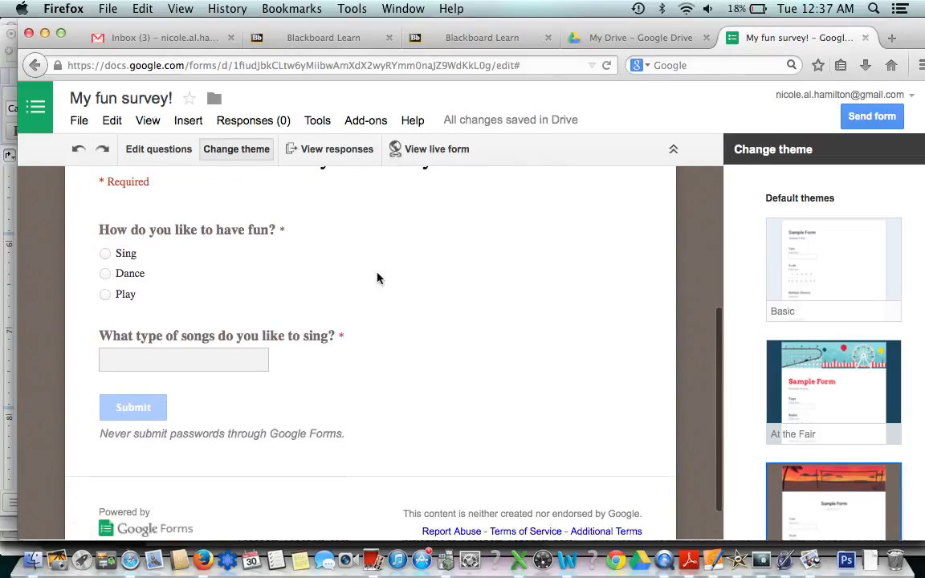
scroll(377, 278, up, 3)
scroll(377, 278, down, 2)
scroll(379, 279, up, 2)
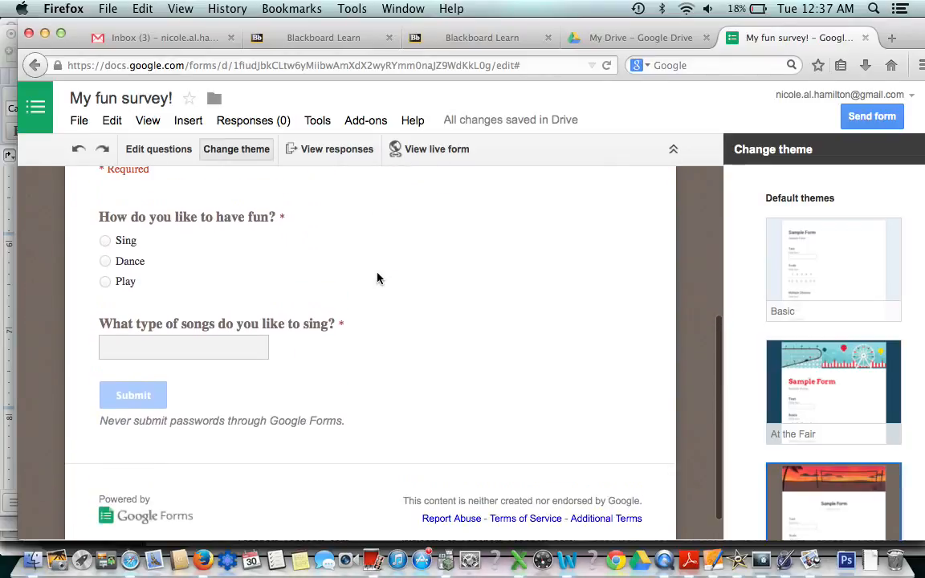
scroll(379, 278, down, 1)
scroll(378, 277, up, 5)
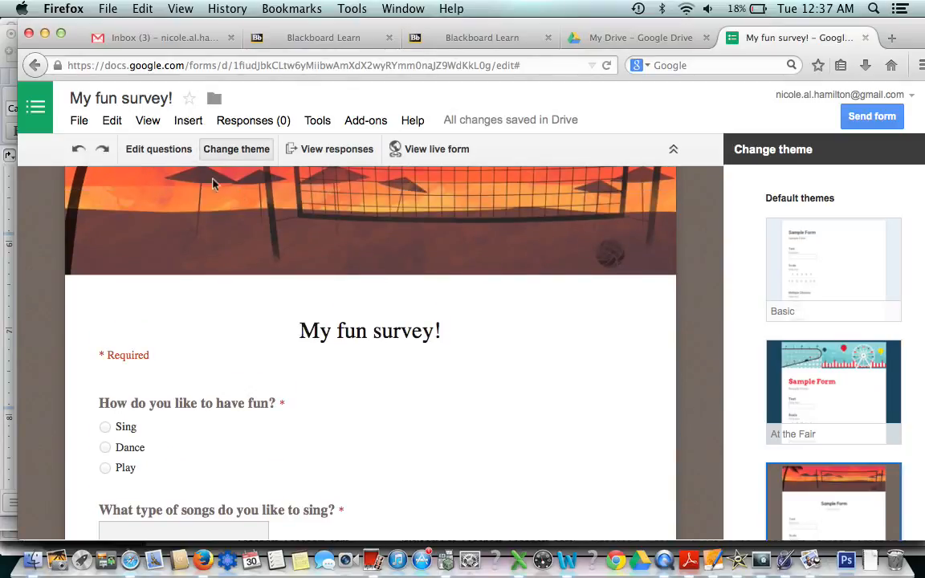
click(79, 122)
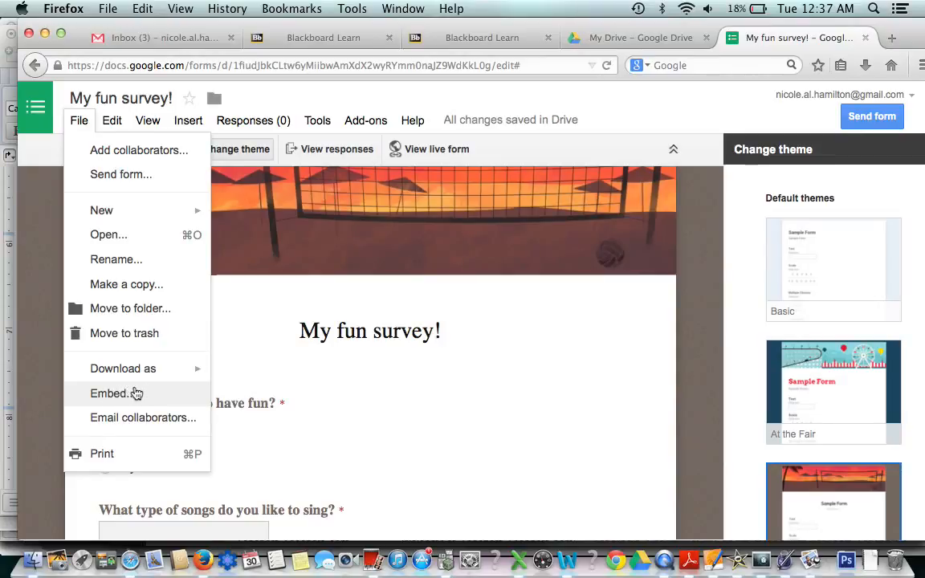
click(142, 181)
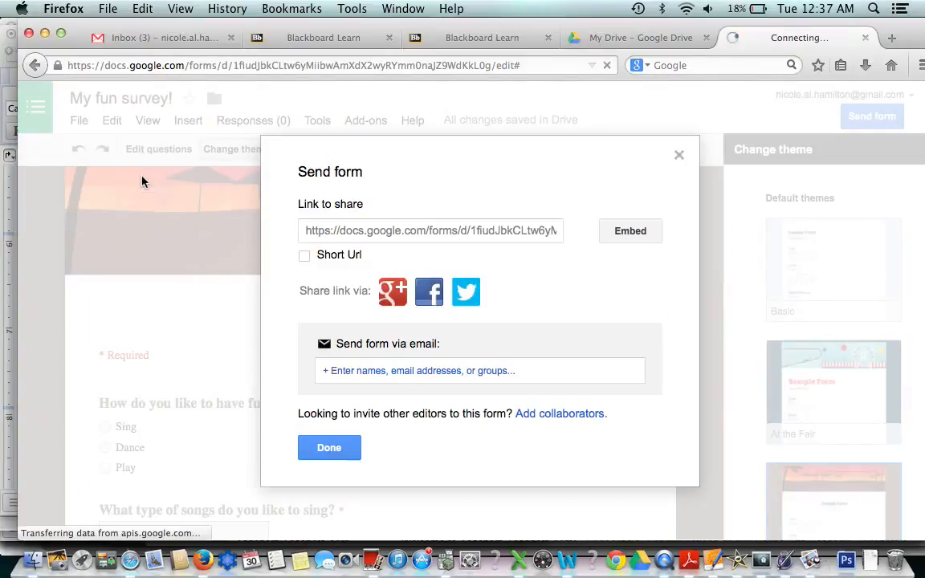
click(411, 230)
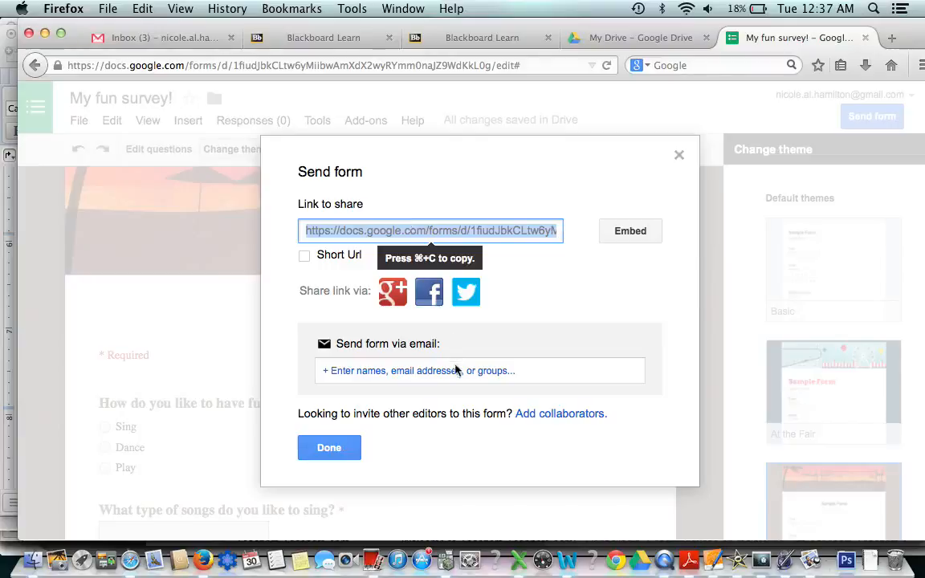
click(538, 373)
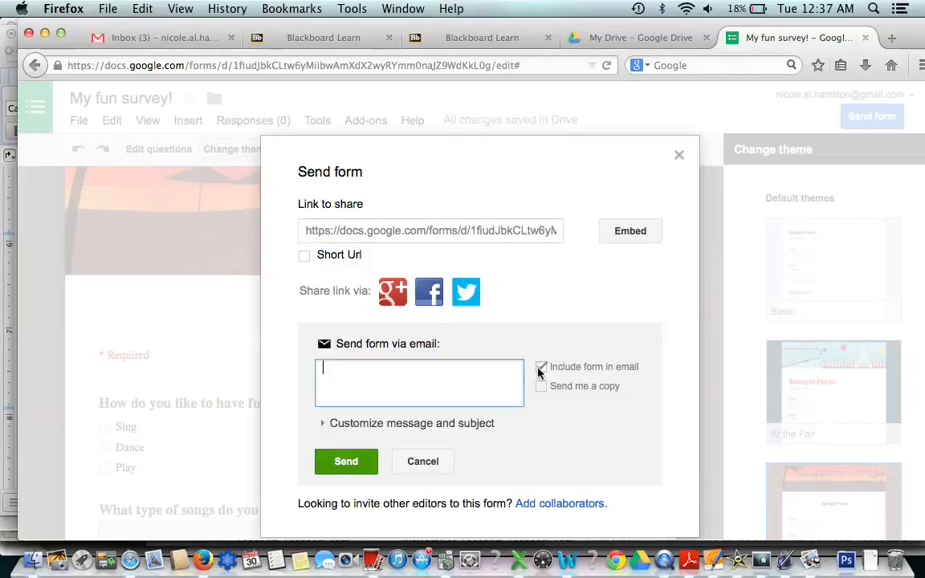
text(nhami)
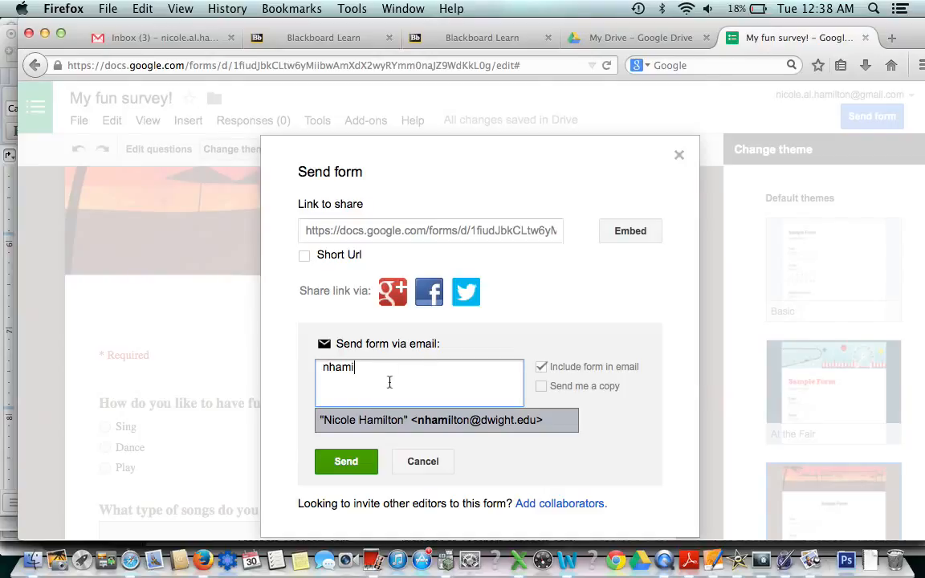
click(424, 462)
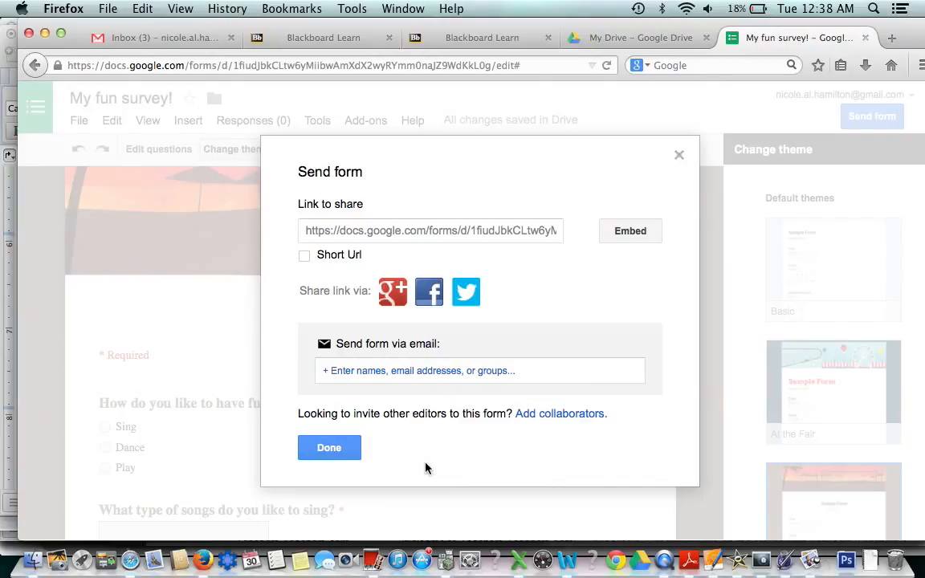
click(347, 454)
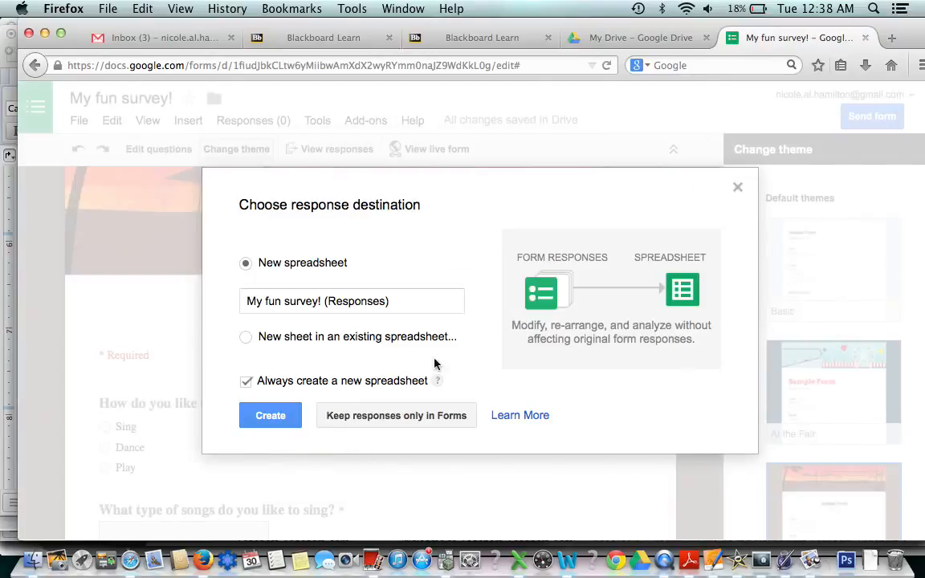
click(738, 189)
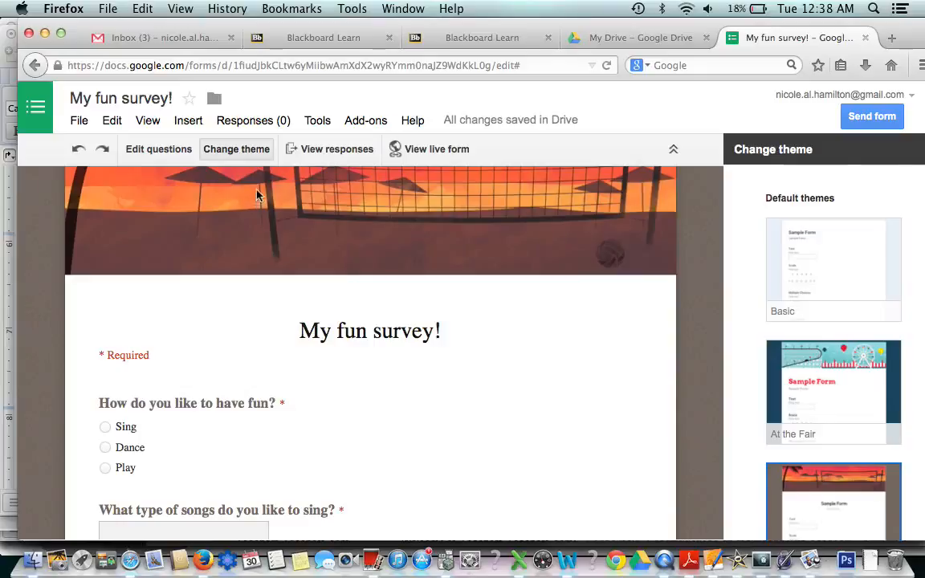
Set the response destination to a new spreadsheet named "My fun survey! (Responses)" and open that spreadsheet
click(250, 122)
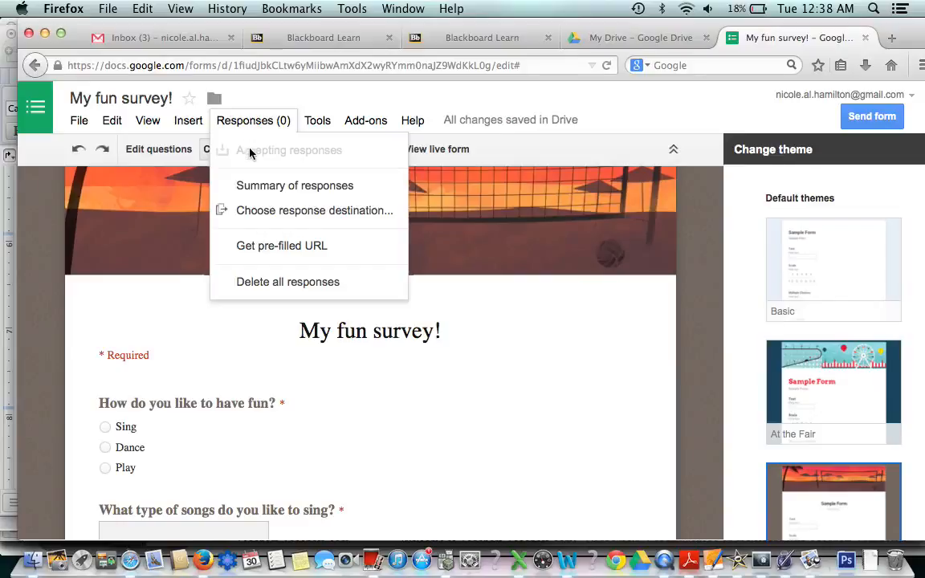
click(274, 212)
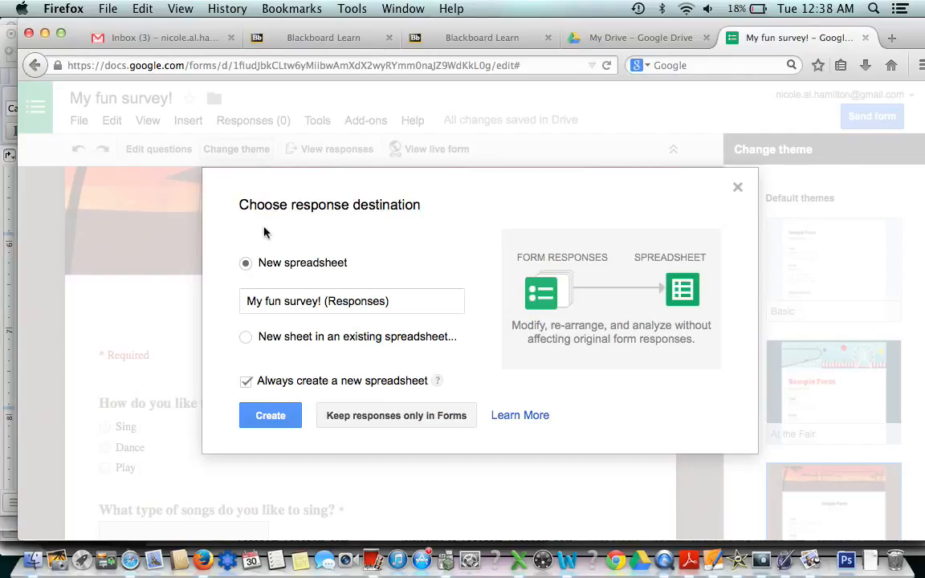
click(254, 417)
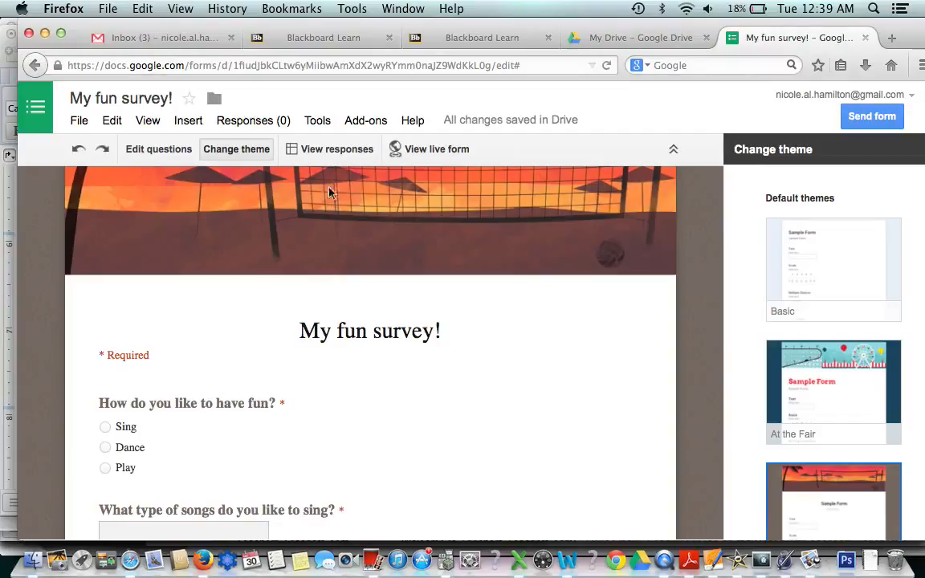
click(336, 150)
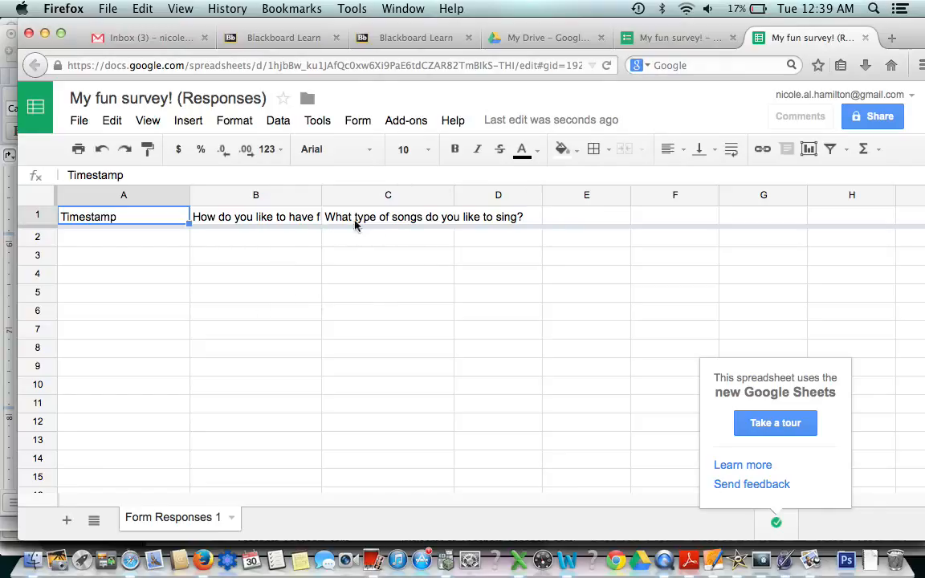
click(80, 122)
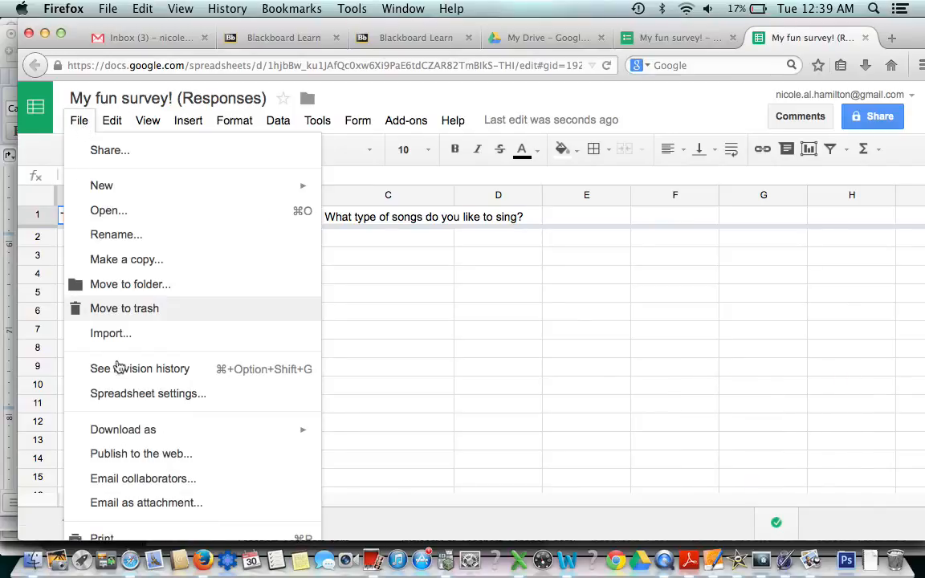
mouse_move(169, 438)
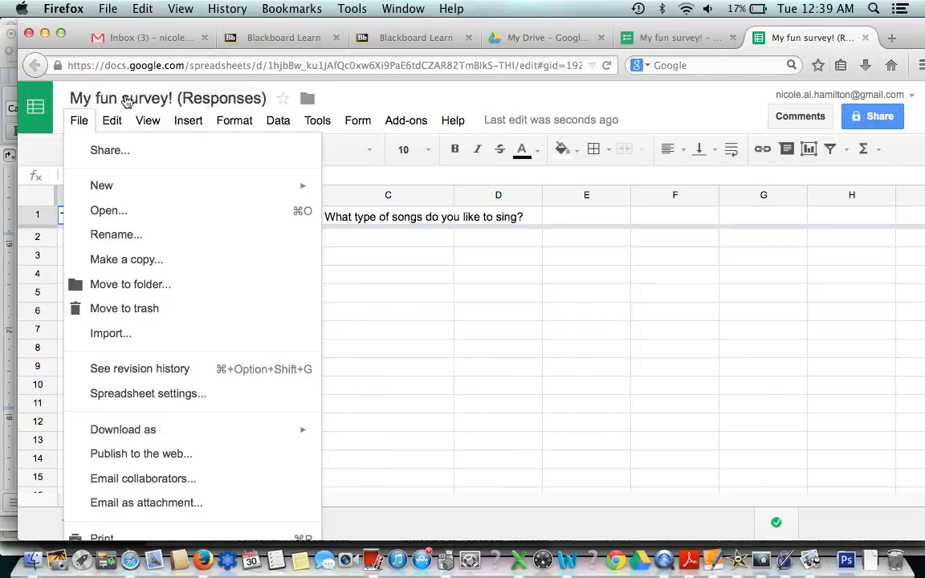
click(448, 367)
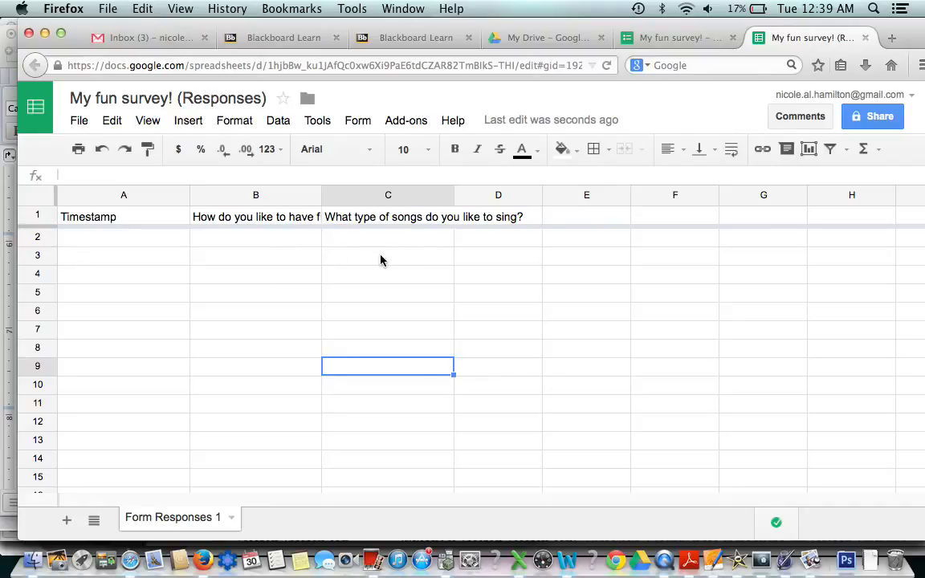
Download the response spreadsheet as a Microsoft Excel (.xlsx) file, open it in Microsoft Excel and select cell B2
click(78, 122)
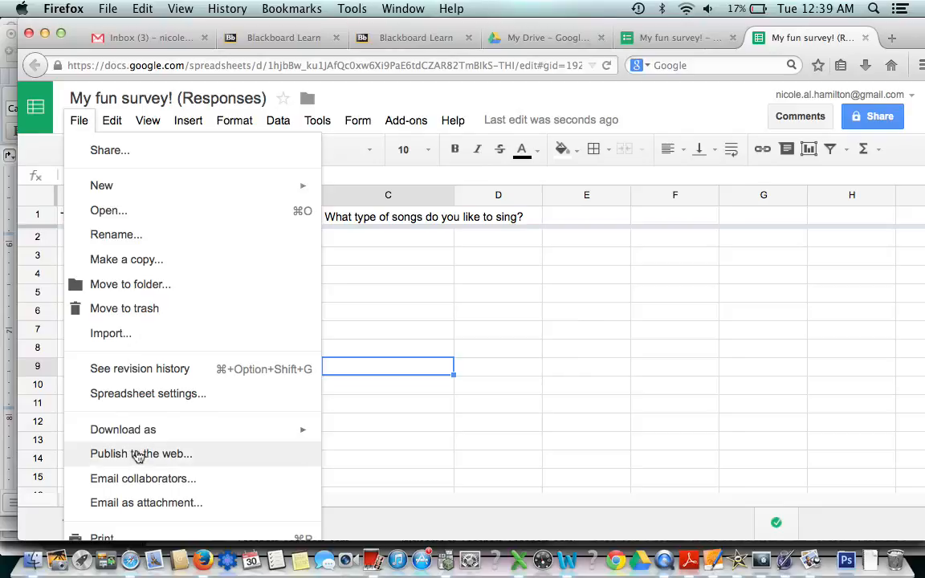
mouse_move(170, 438)
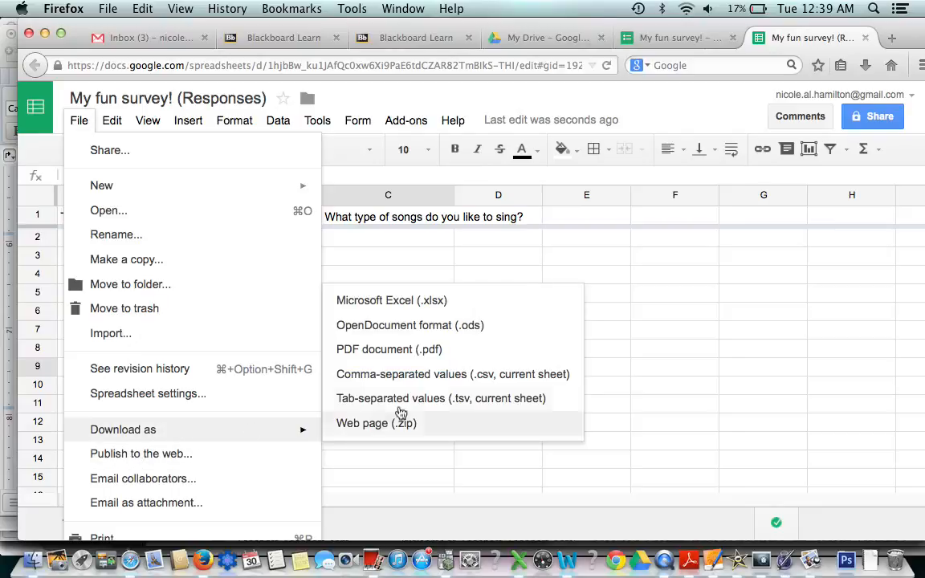
click(440, 302)
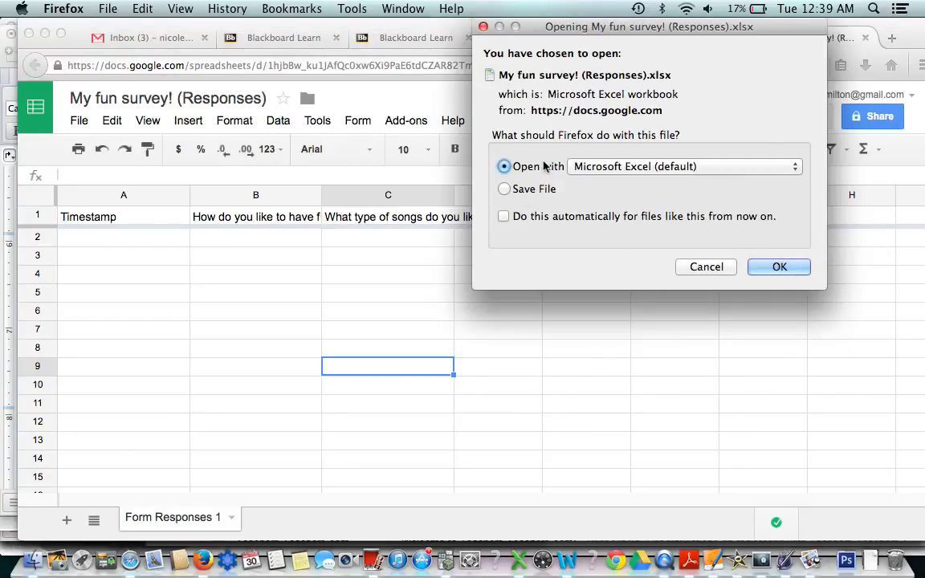
click(777, 268)
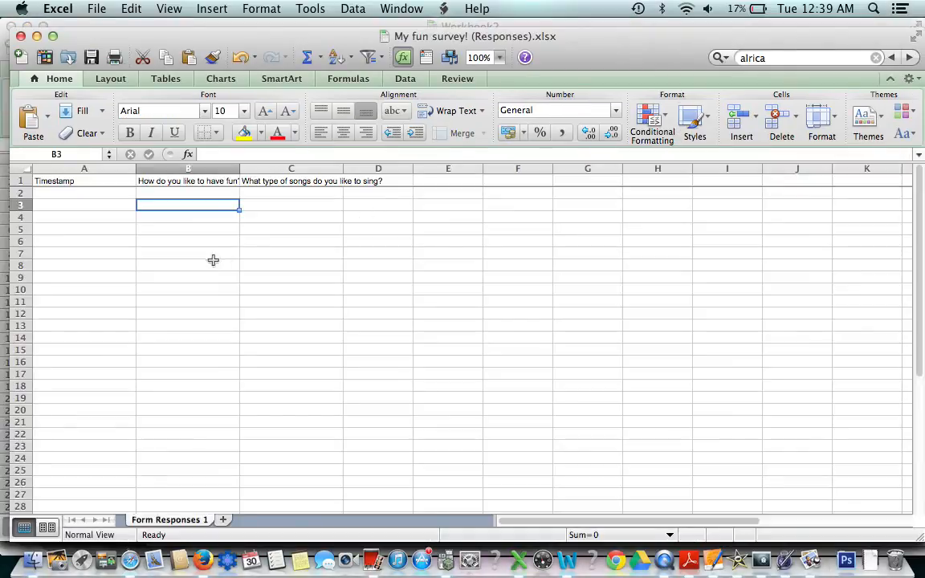
click(197, 193)
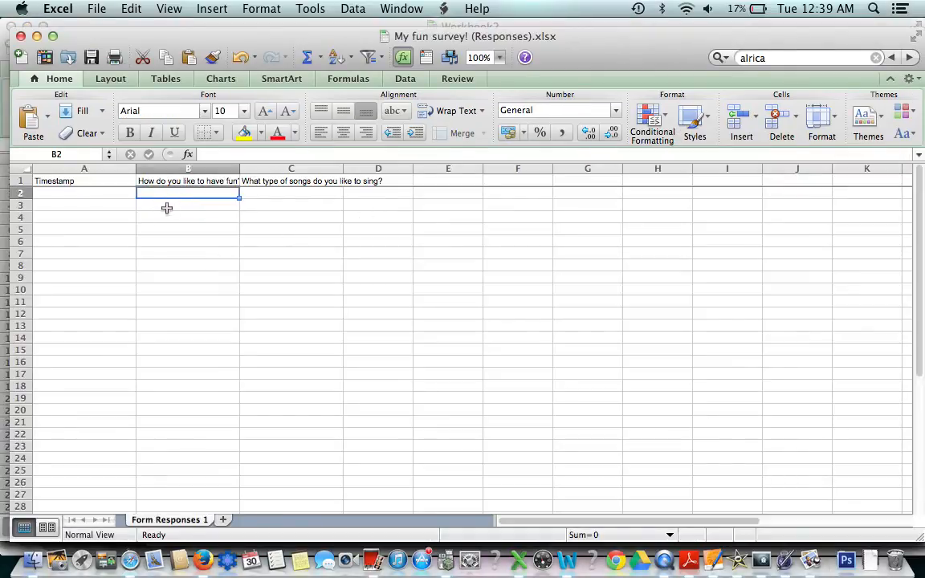